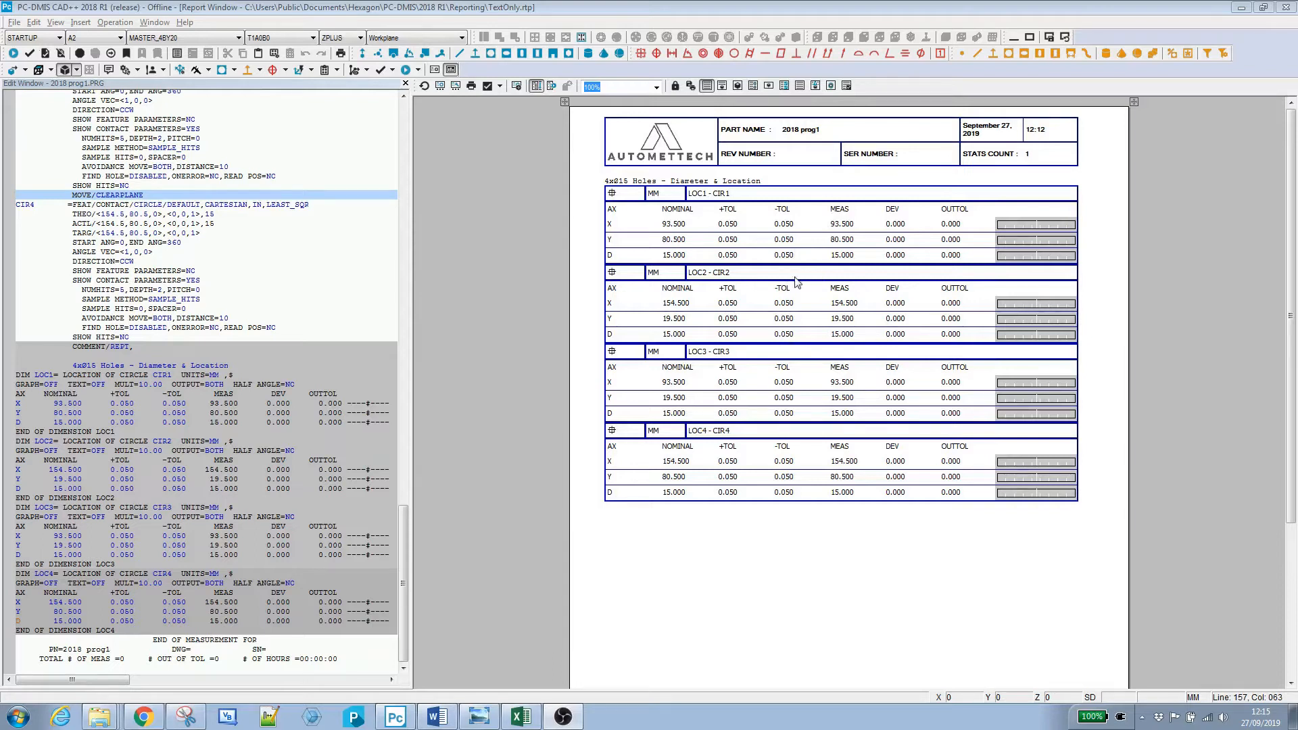
# Create a new report template and move the Object Bar off the blank page
pyautogui.click(13, 22)
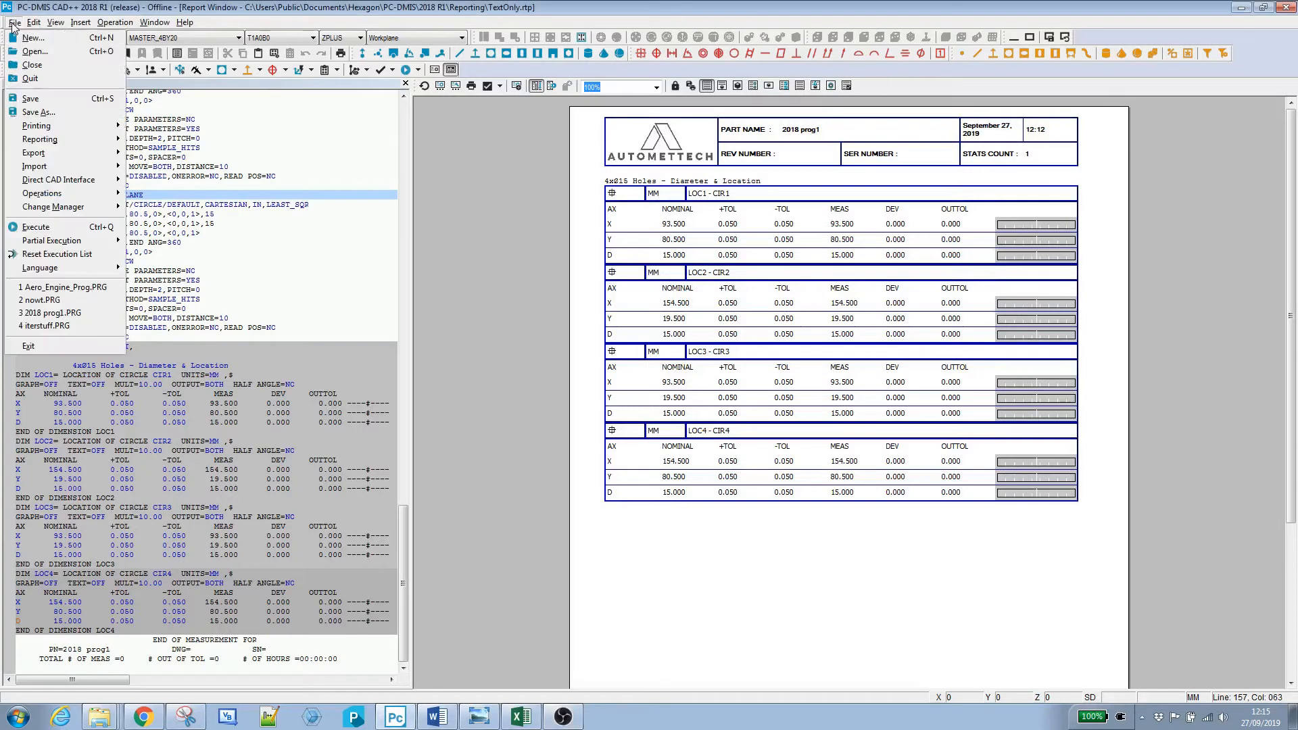
pyautogui.moveTo(81, 139)
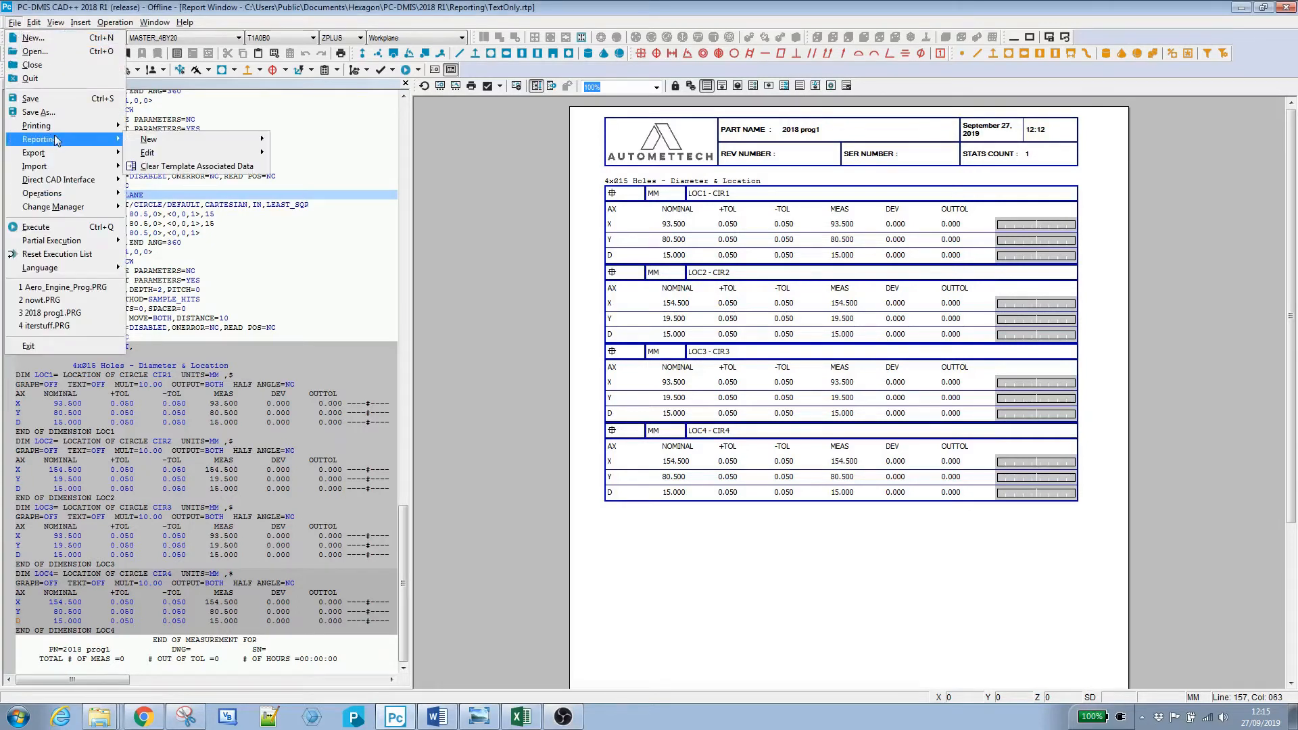
pyautogui.moveTo(165, 140)
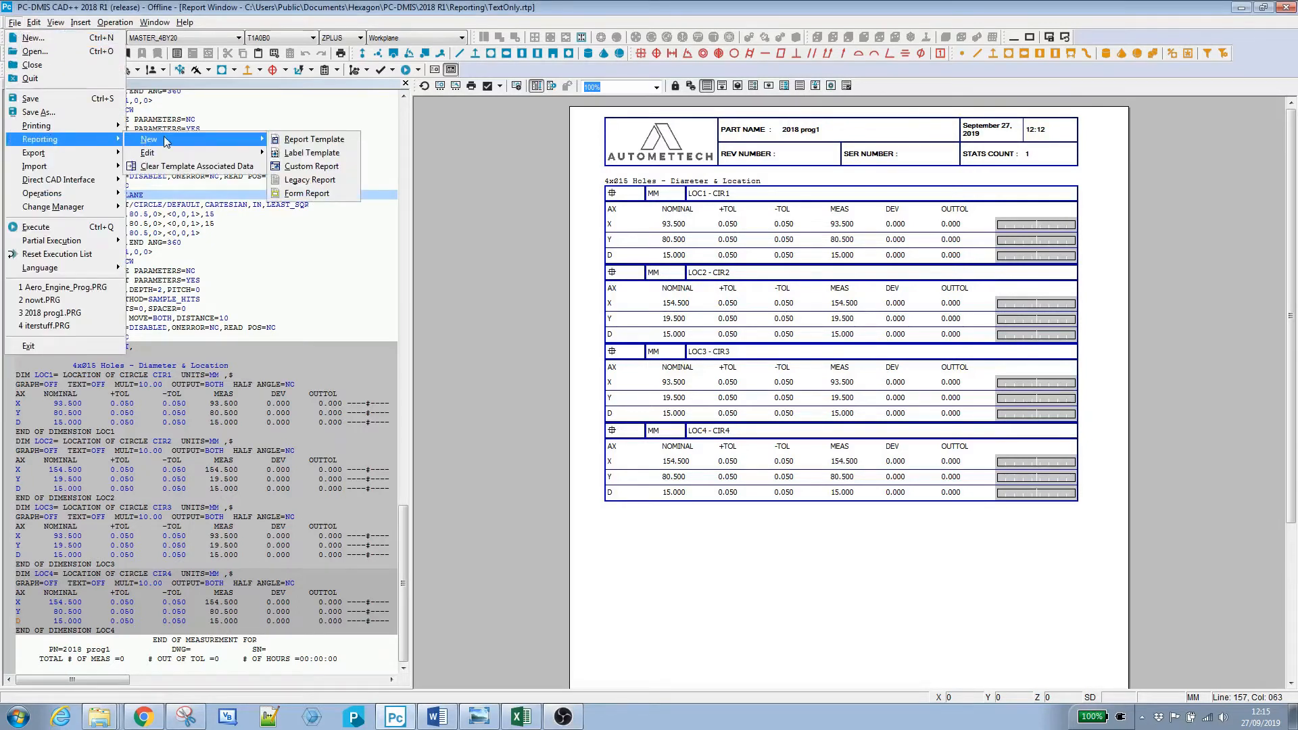
pyautogui.click(323, 139)
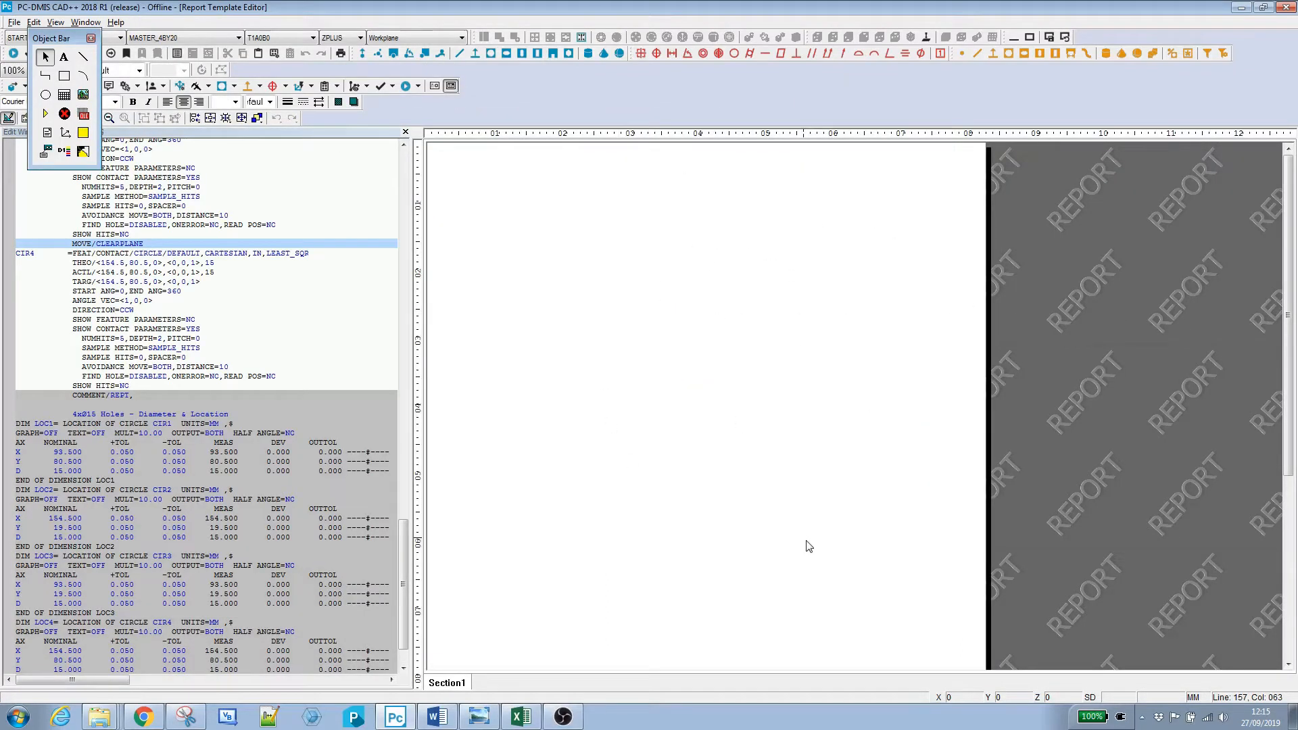
pyautogui.moveTo(88, 54); pyautogui.dragTo(1067, 220)
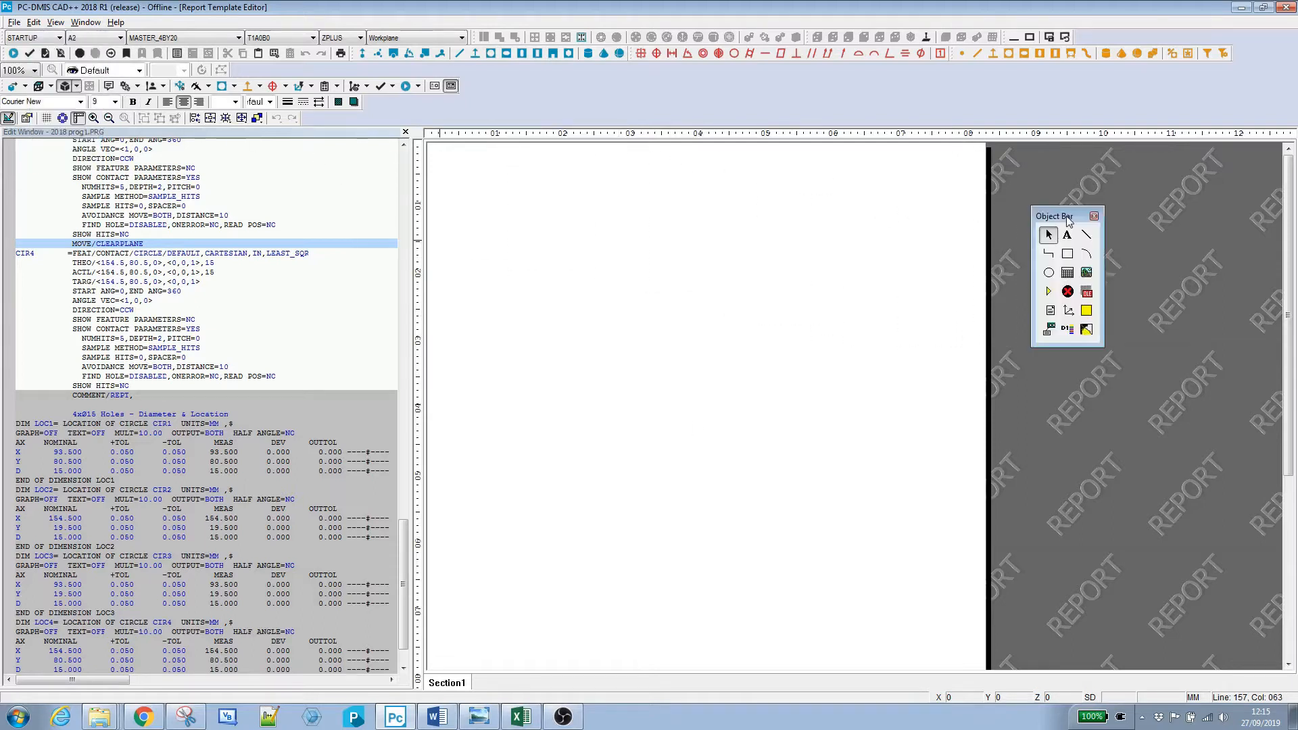
# Place a text report object across the page width and extend it down to near the page's lower edge
pyautogui.click(1050, 311)
pyautogui.moveTo(453, 165); pyautogui.dragTo(959, 635)
pyautogui.scroll(-5, 716, 442)
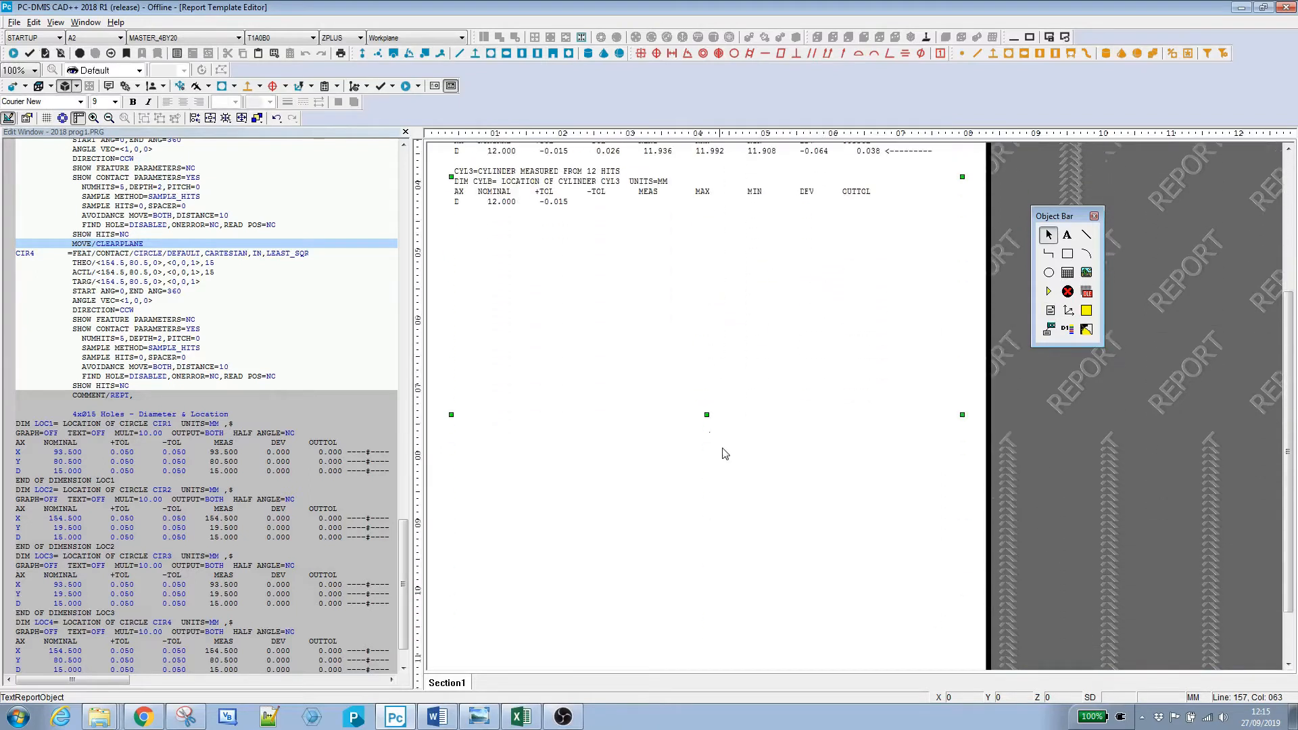
pyautogui.scroll(-1, 712, 437)
pyautogui.moveTo(706, 341); pyautogui.dragTo(710, 594)
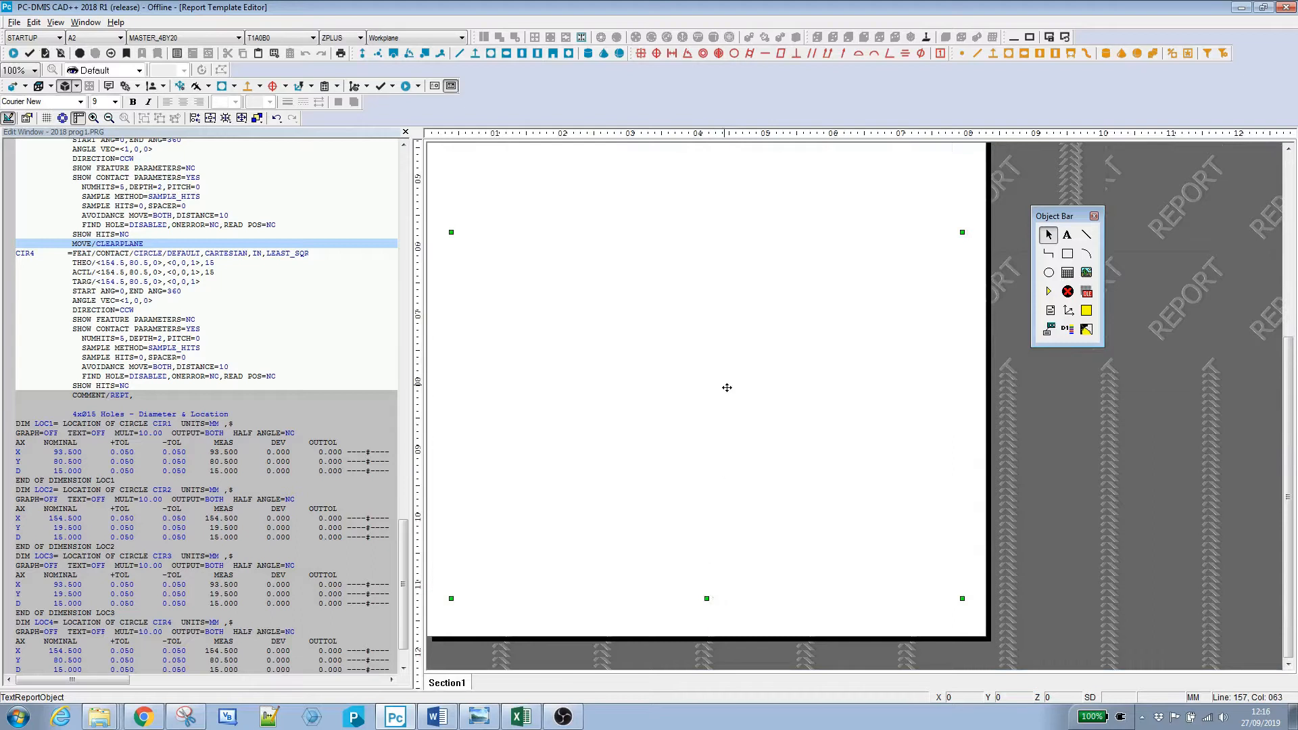
pyautogui.scroll(2, 727, 387)
pyautogui.scroll(4, 726, 387)
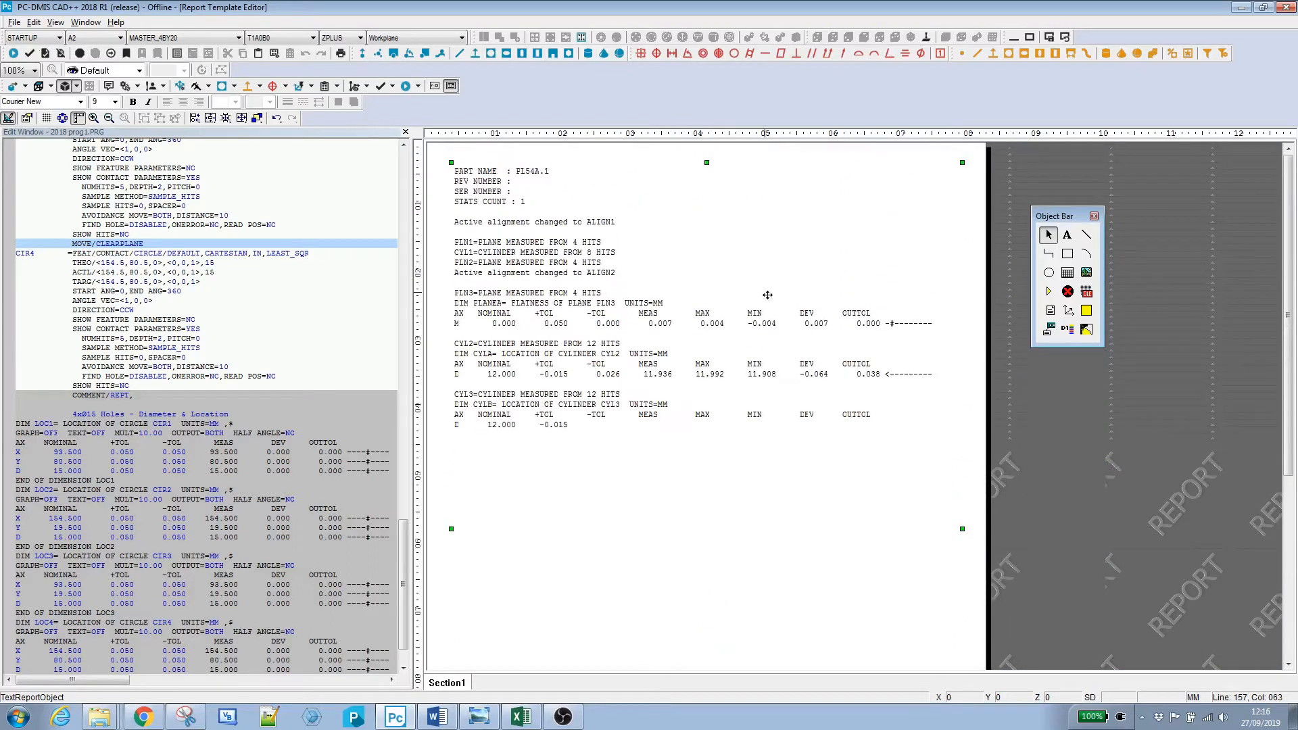
# Open the rule tree from the text report object's properties and move the editor window clear of the page centre
pyautogui.doubleClick(674, 223)
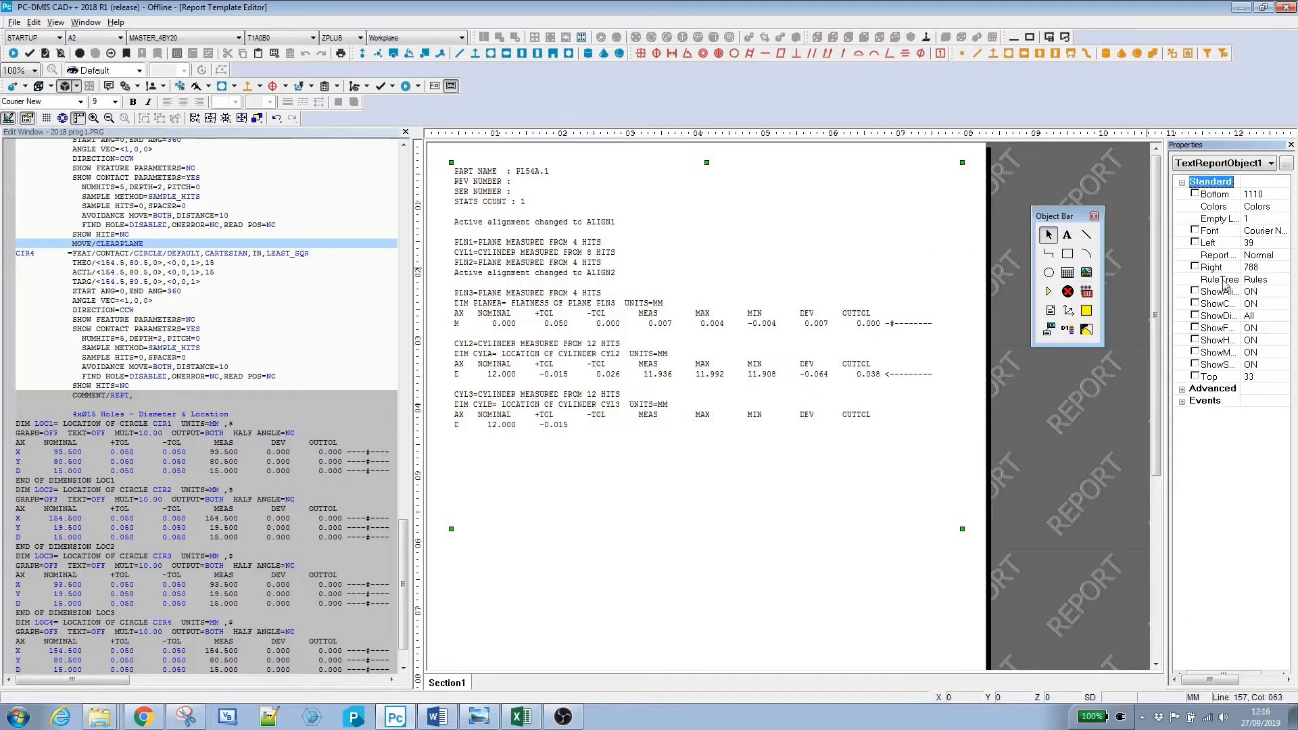
pyautogui.doubleClick(1261, 289)
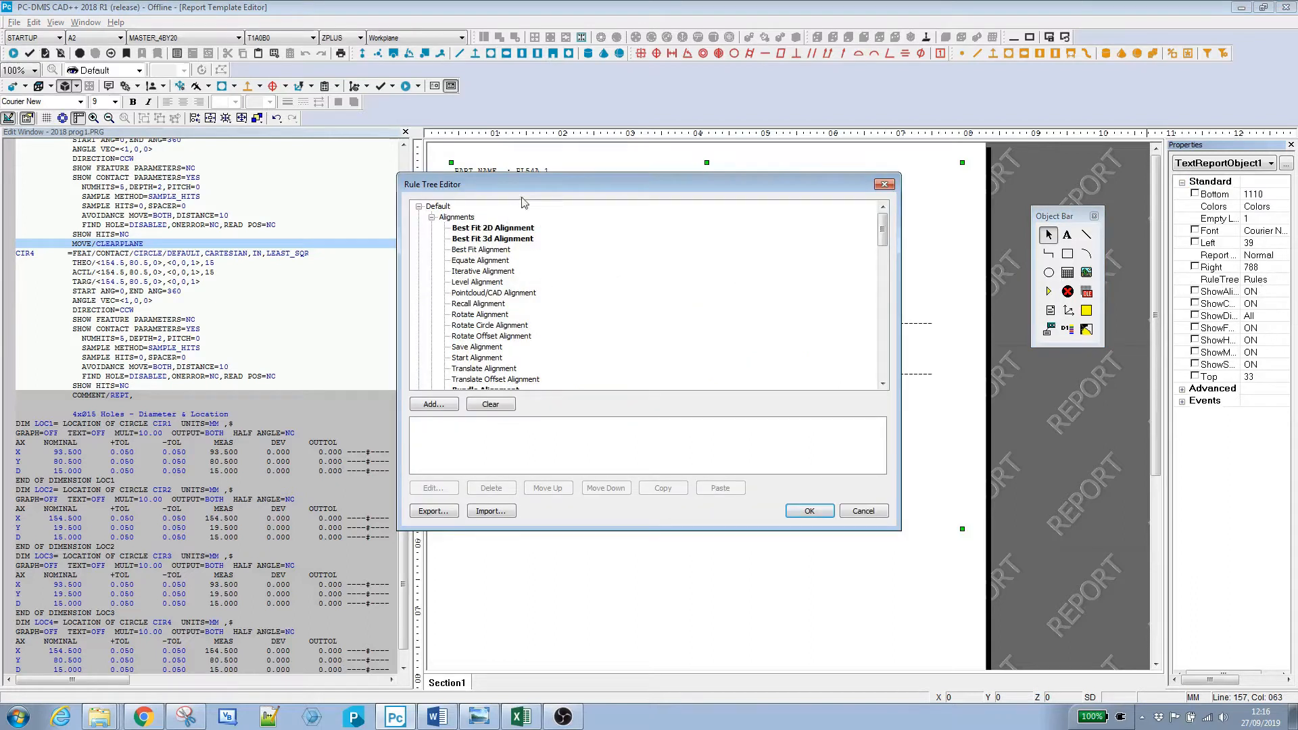
pyautogui.moveTo(574, 180); pyautogui.dragTo(525, 146)
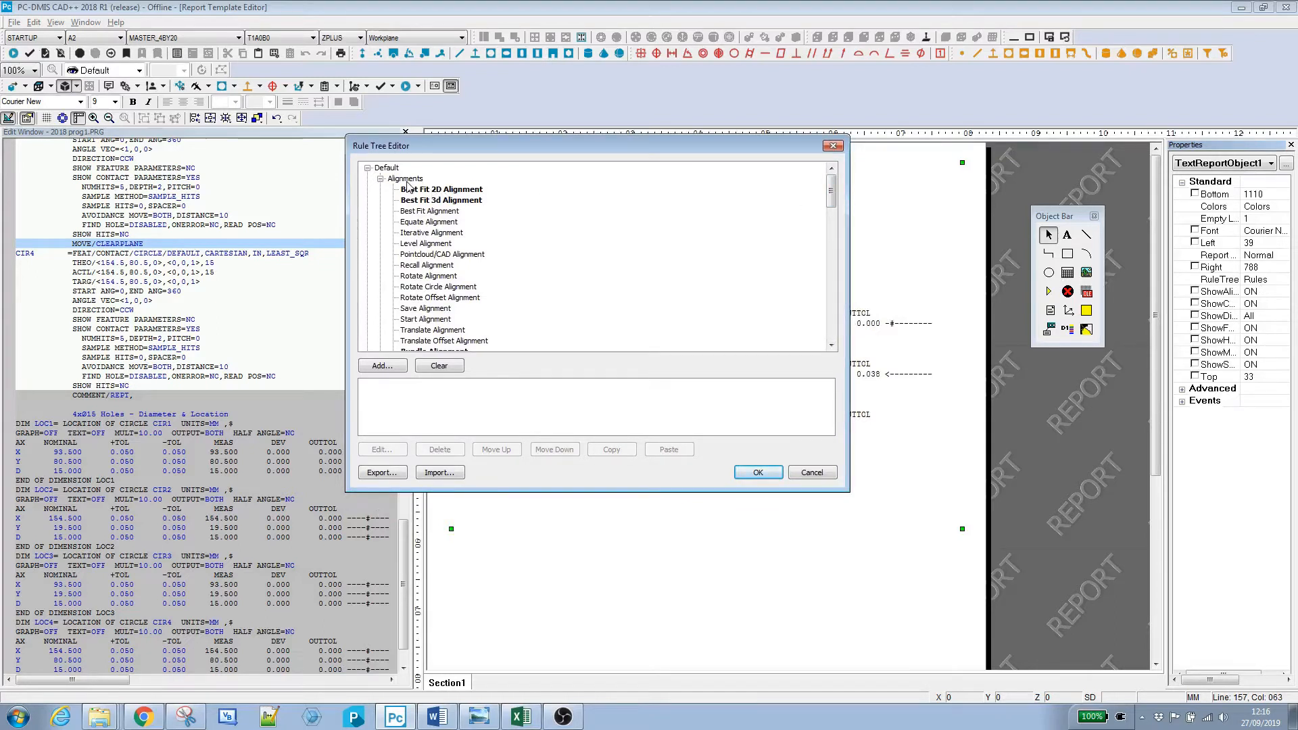
# Examine the default rules assigned to the Best Fit 2D, Best Fit 3d and Best Fit alignments
pyautogui.click(424, 199)
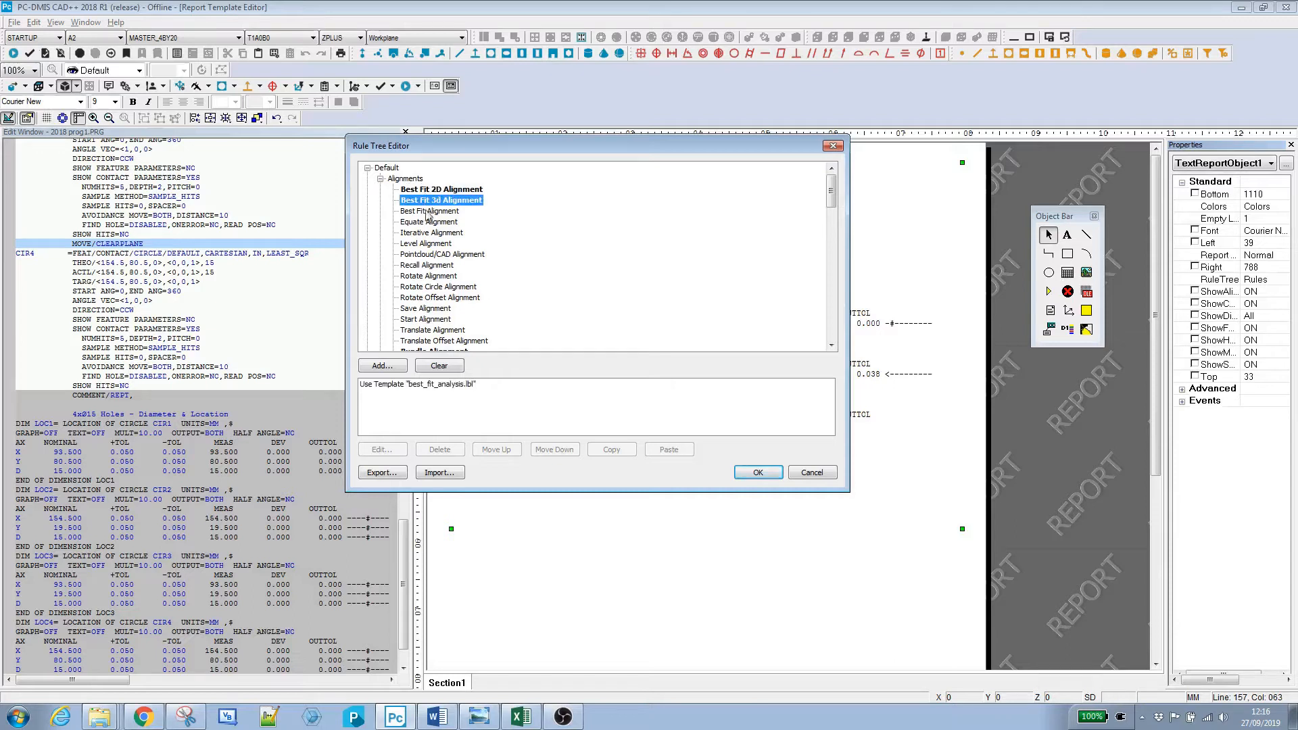
pyautogui.click(428, 213)
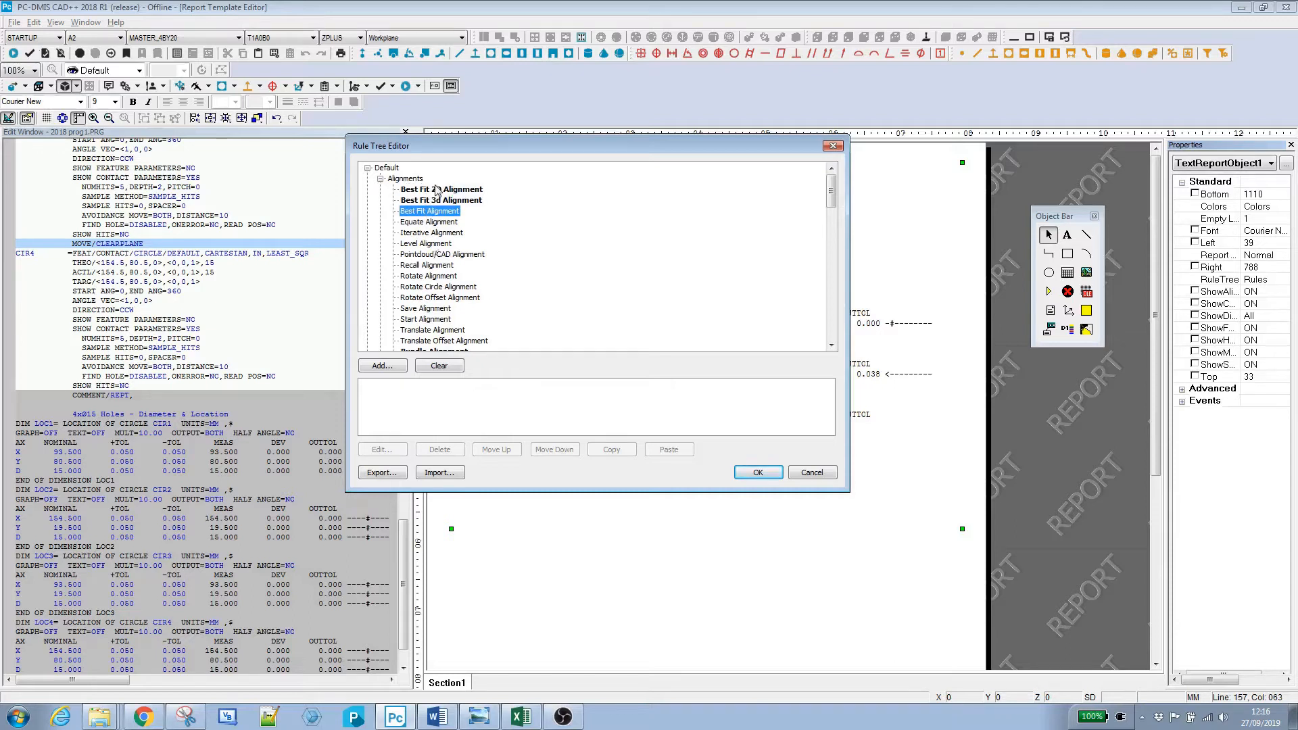
pyautogui.click(437, 190)
pyautogui.click(444, 201)
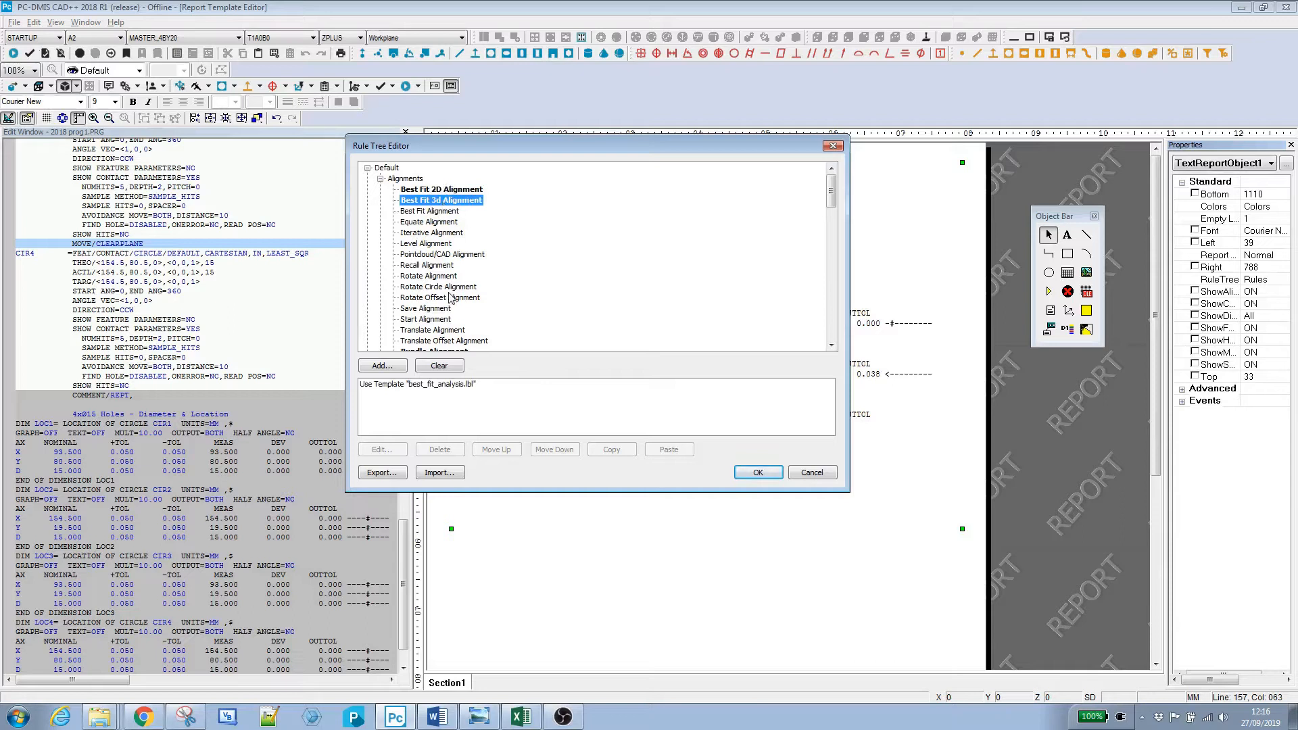
pyautogui.click(421, 194)
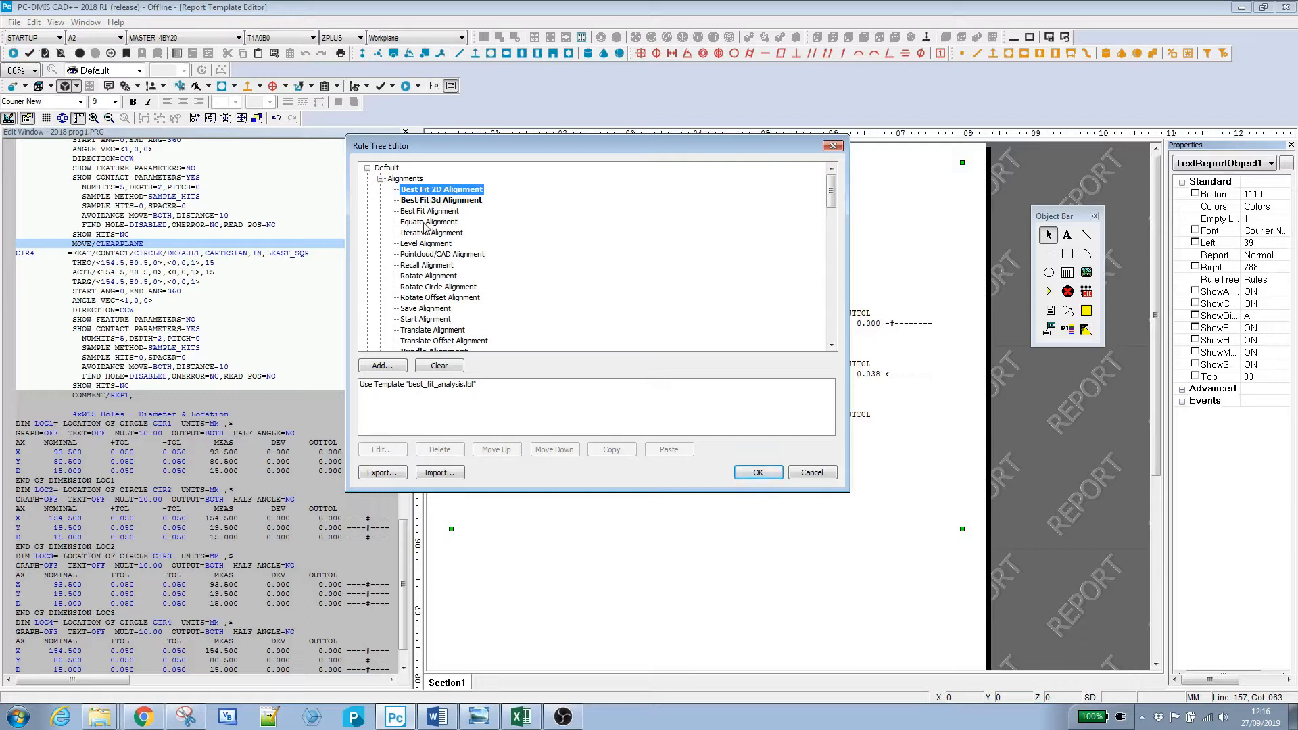
pyautogui.click(432, 211)
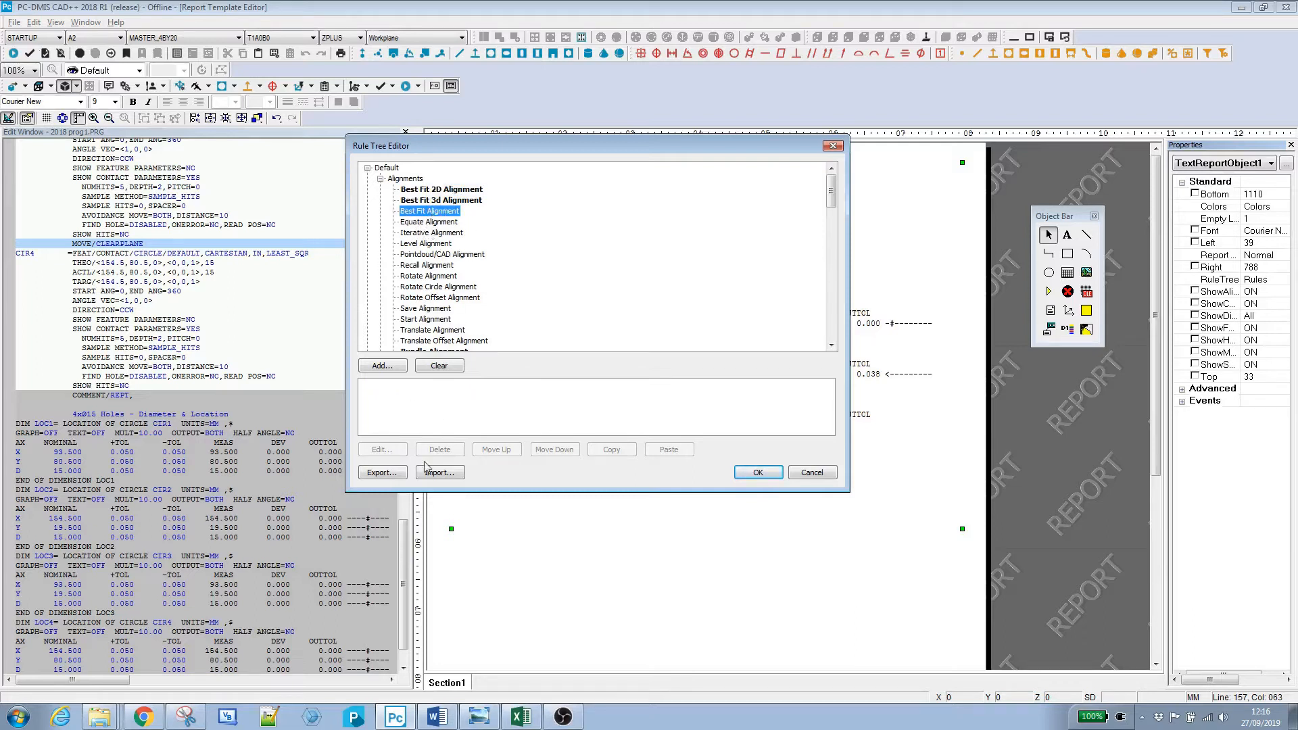
pyautogui.moveTo(830, 195)
pyautogui.mouseDown()
pyautogui.moveTo(830, 325)
pyautogui.moveTo(825, 183)
pyautogui.mouseUp()
# Replace the default rules by importing the EMPTY.RUL rule file into the rule tree
pyautogui.click(438, 473)
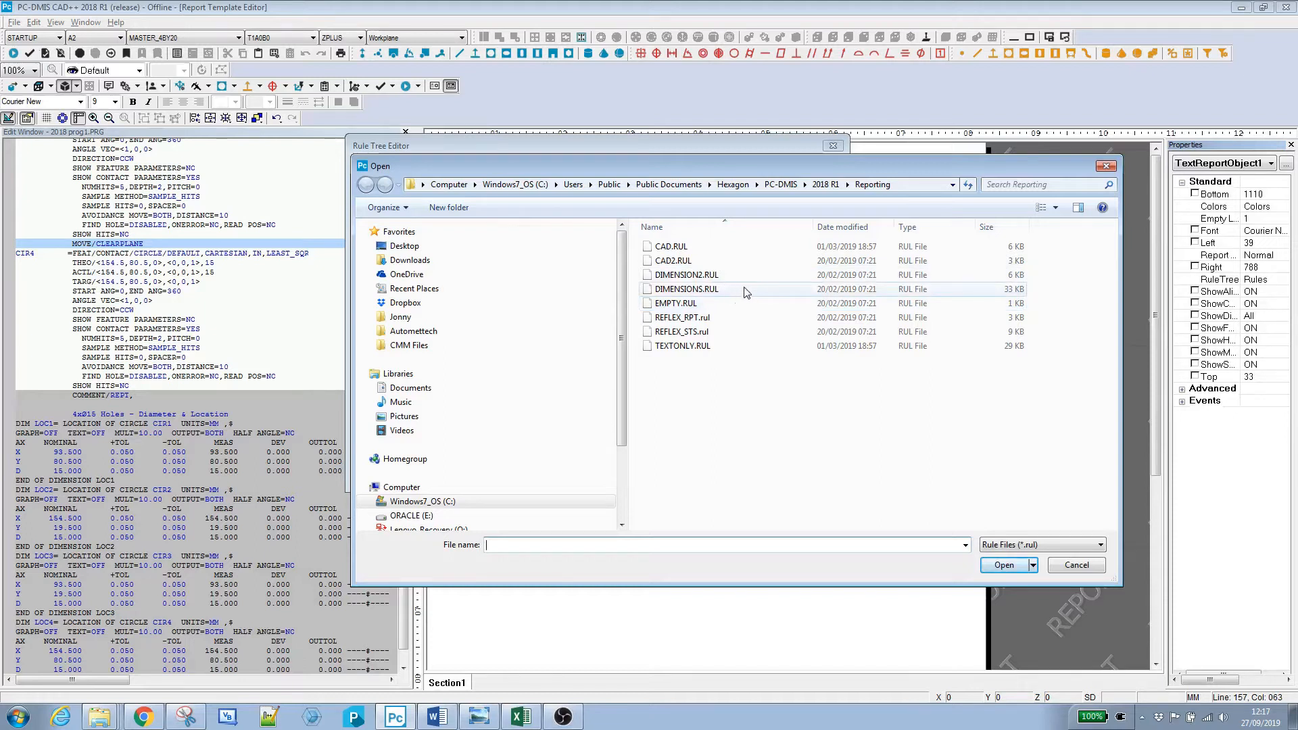
pyautogui.click(674, 304)
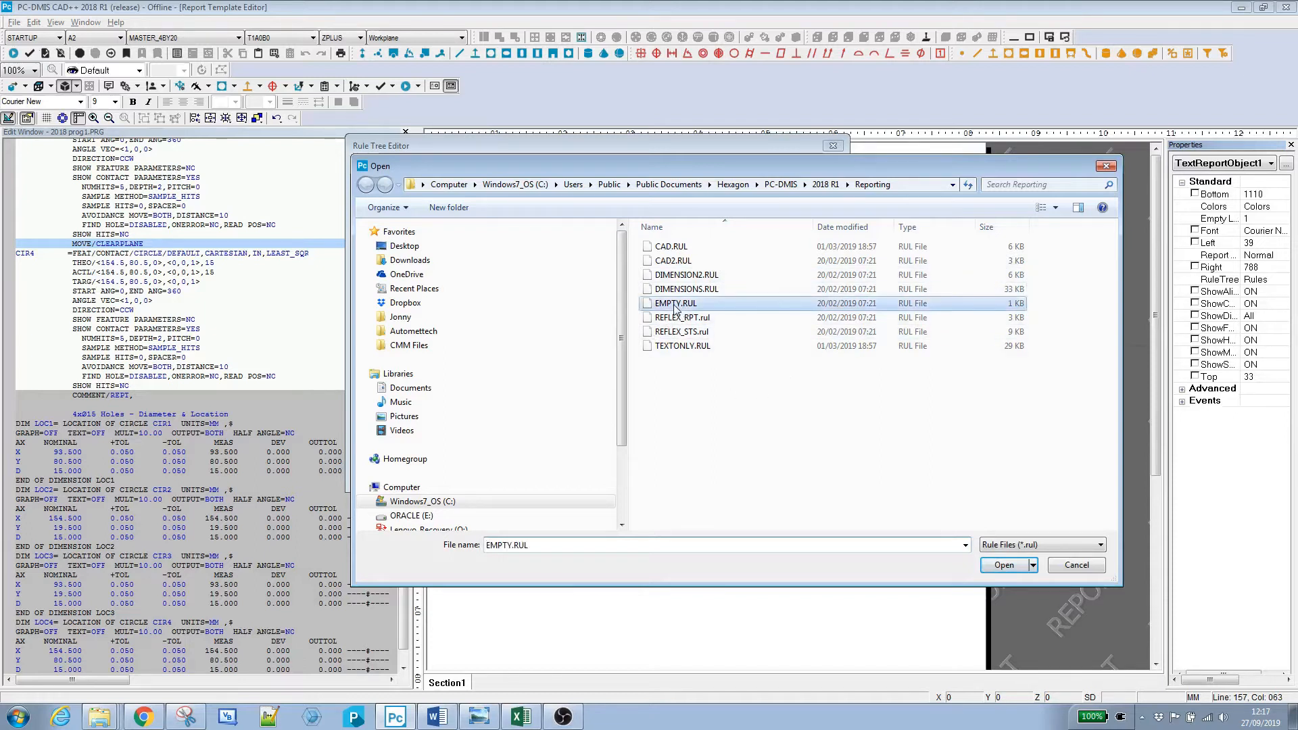
pyautogui.click(999, 568)
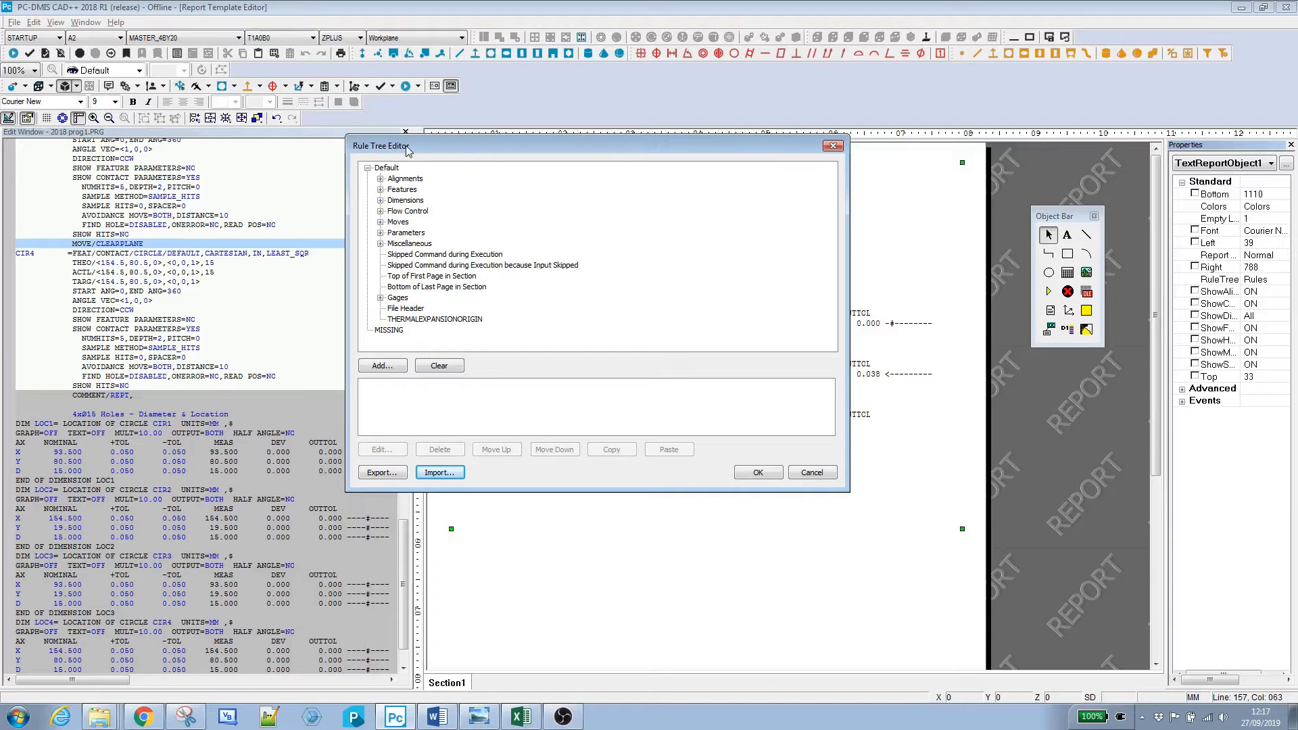
pyautogui.moveTo(407, 150); pyautogui.dragTo(406, 142)
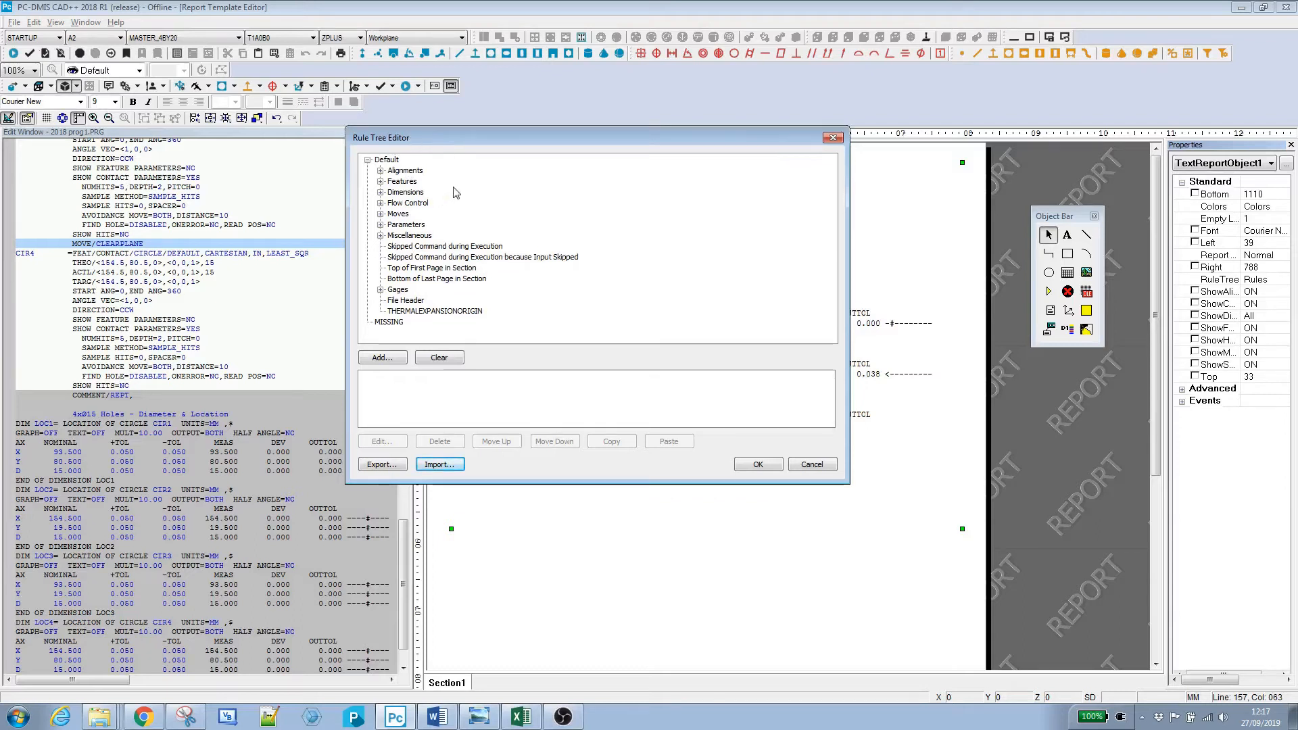
# Add a rule to the Features category that reports the text expression "This is a feature"
pyautogui.click(402, 181)
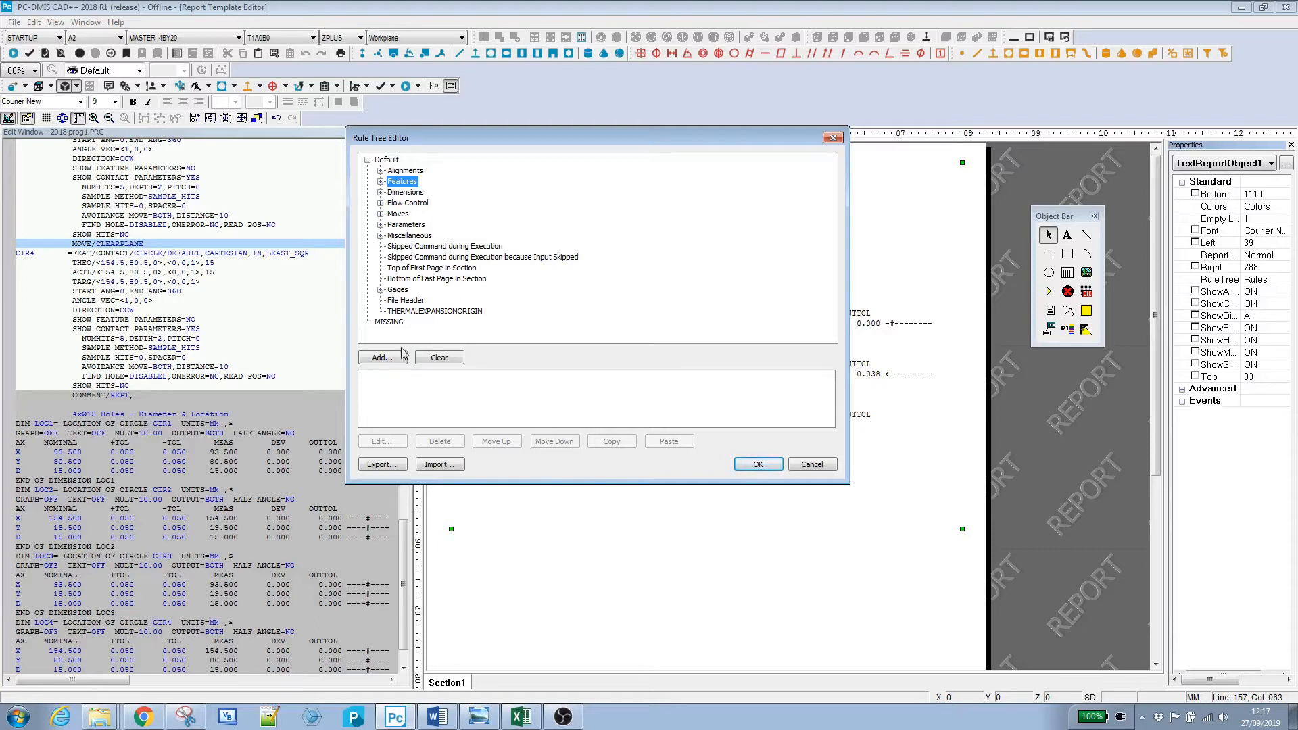
pyautogui.click(381, 359)
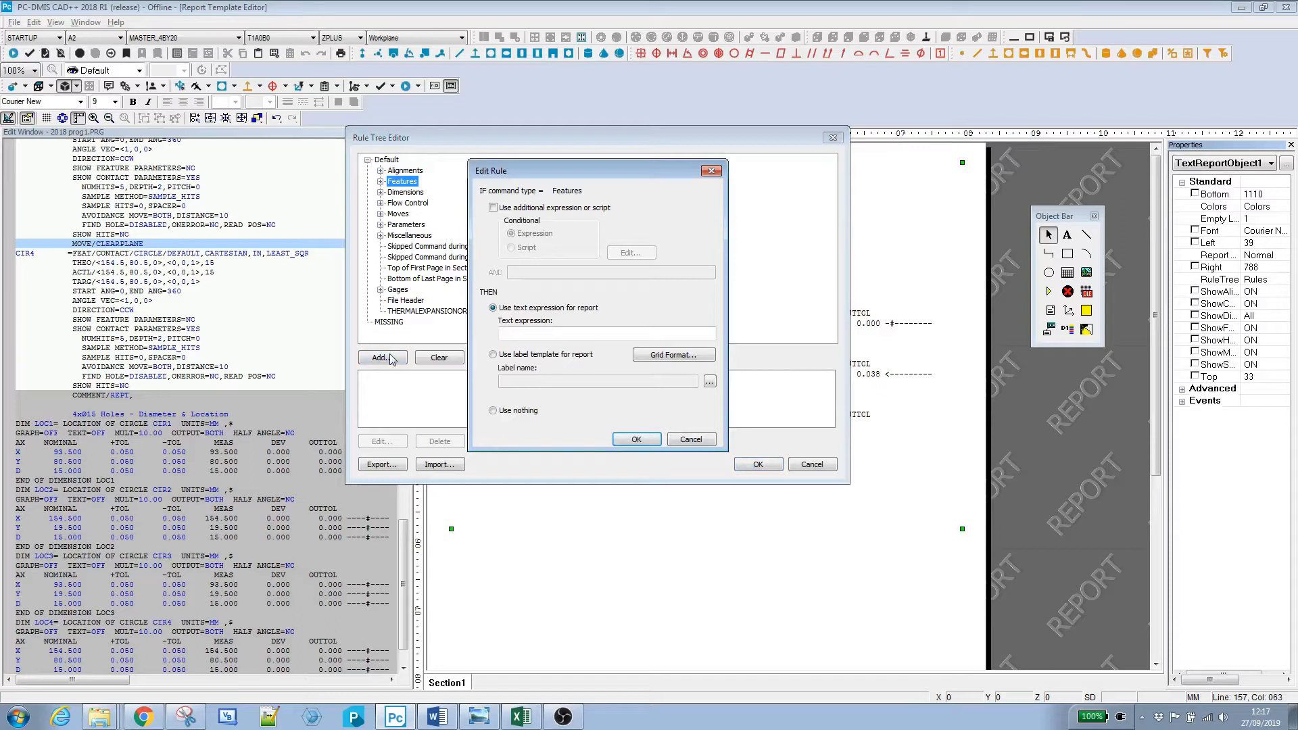
pyautogui.click(512, 356)
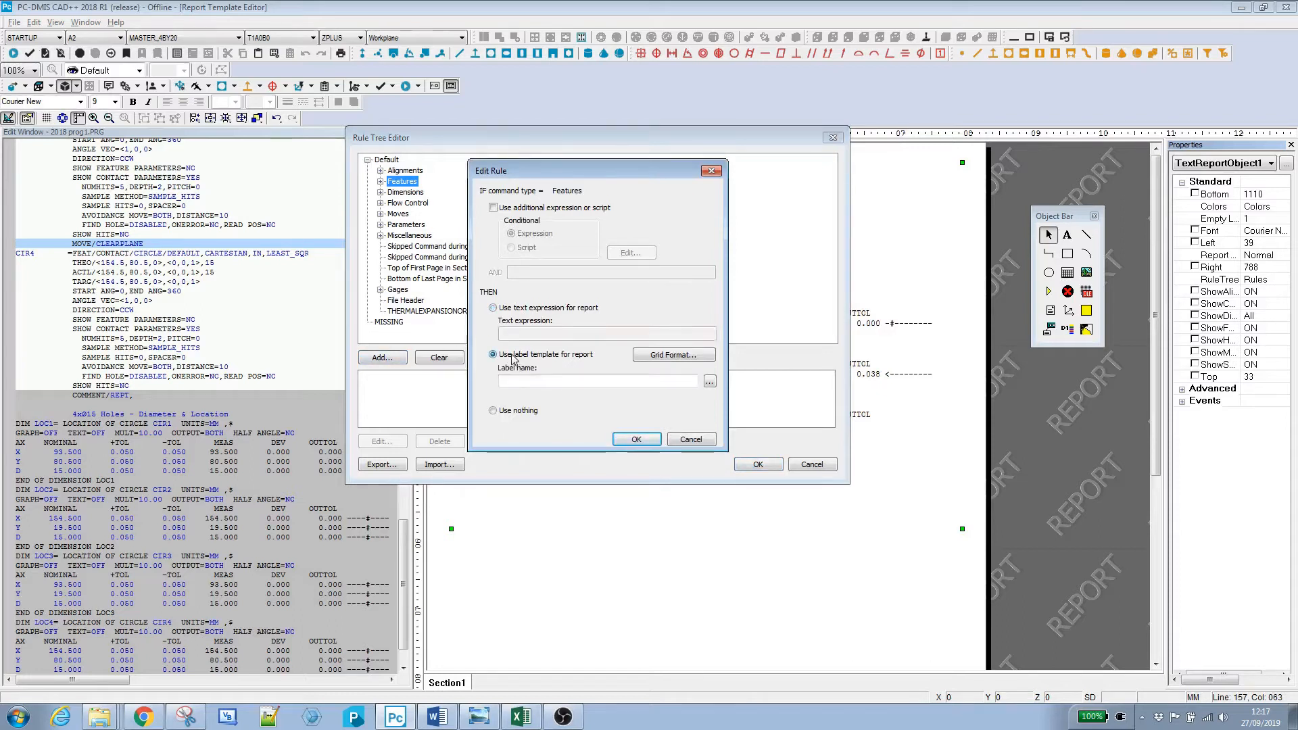
pyautogui.click(493, 308)
pyautogui.click(519, 335)
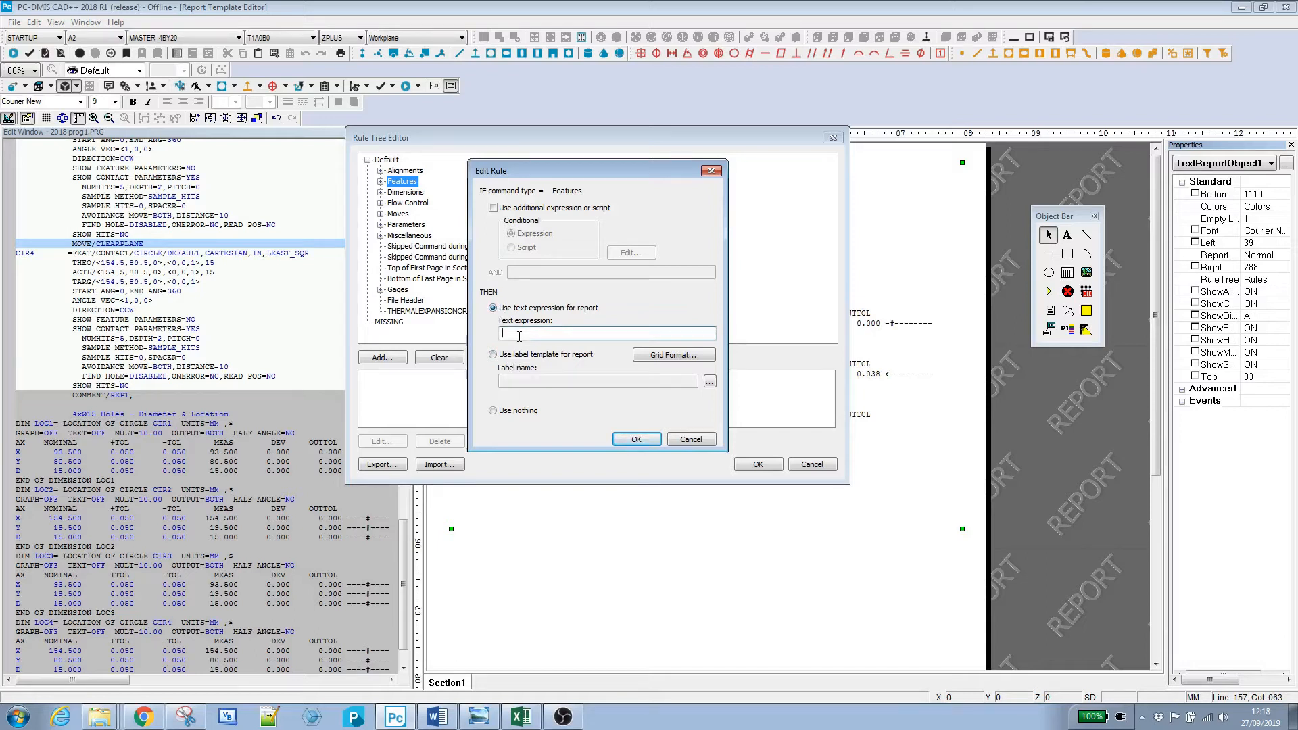
pyautogui.write('This is a feature')
pyautogui.click(634, 440)
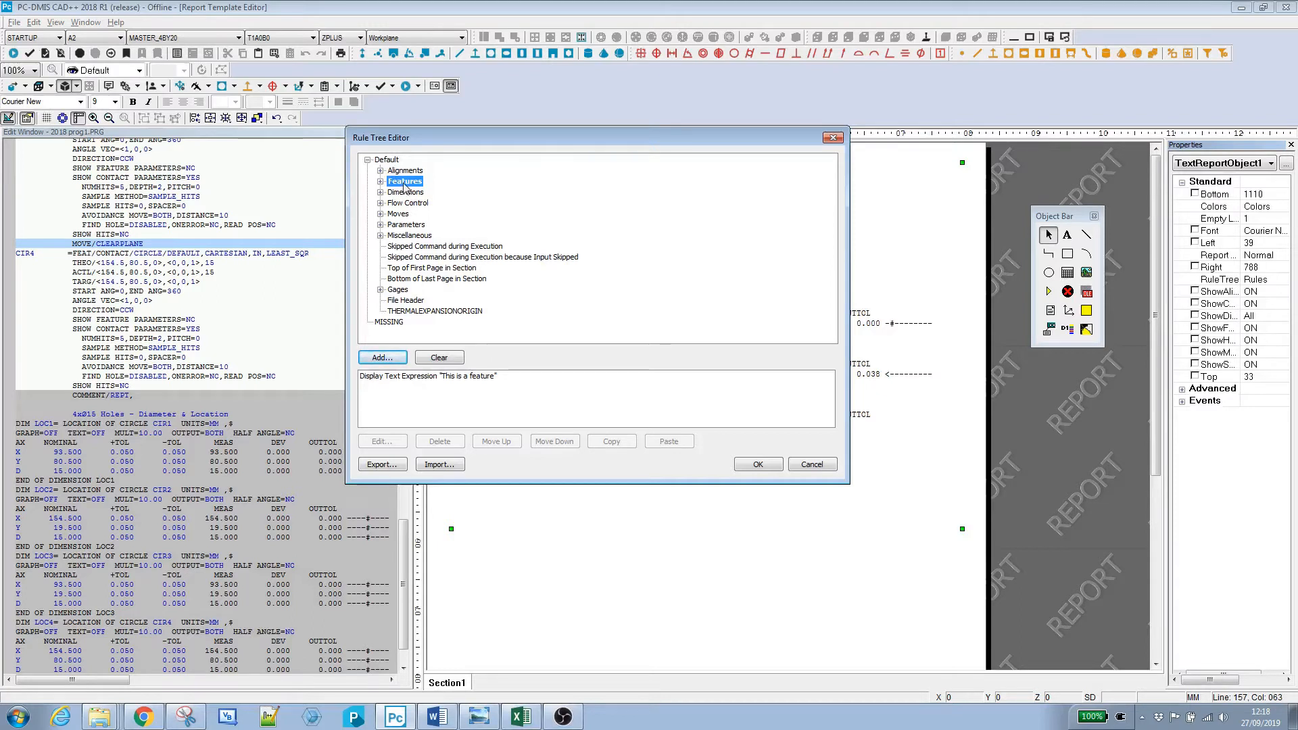
# Add a rule to the Circles category under Features that reports the text expression "This is a circle"
pyautogui.click(379, 181)
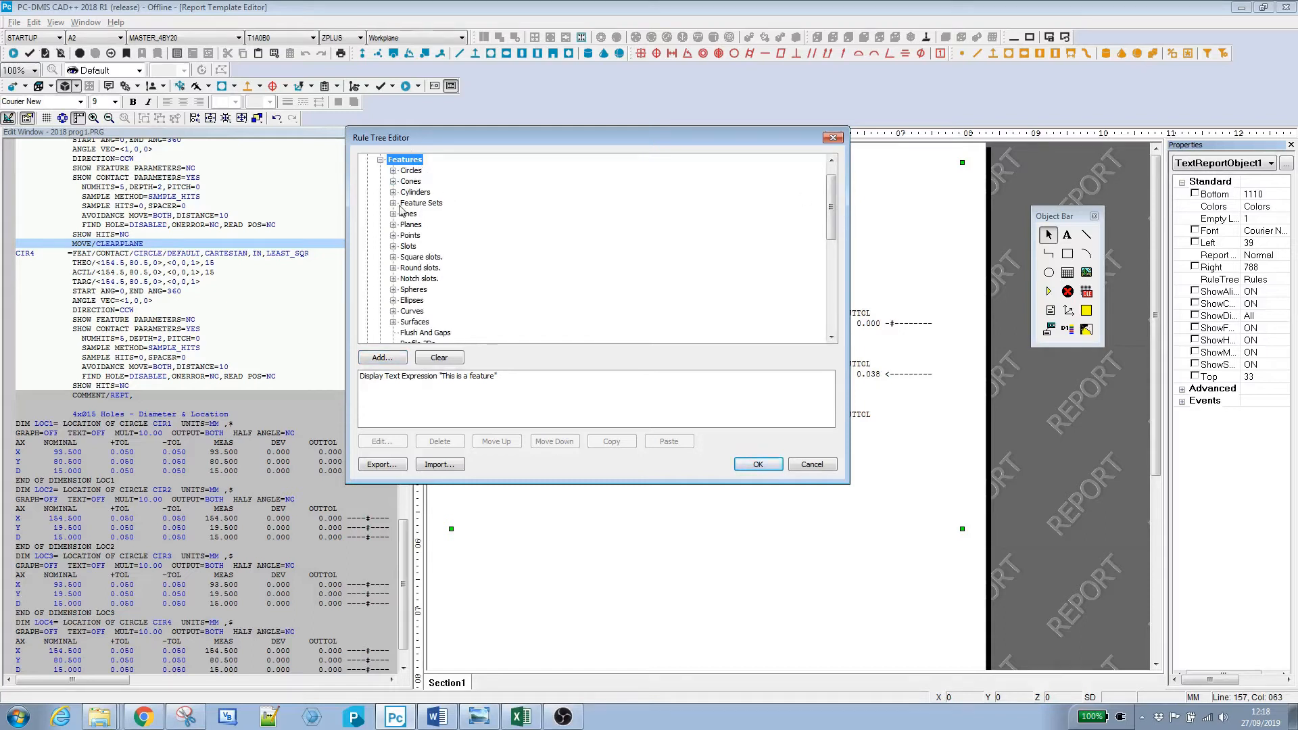
pyautogui.click(412, 171)
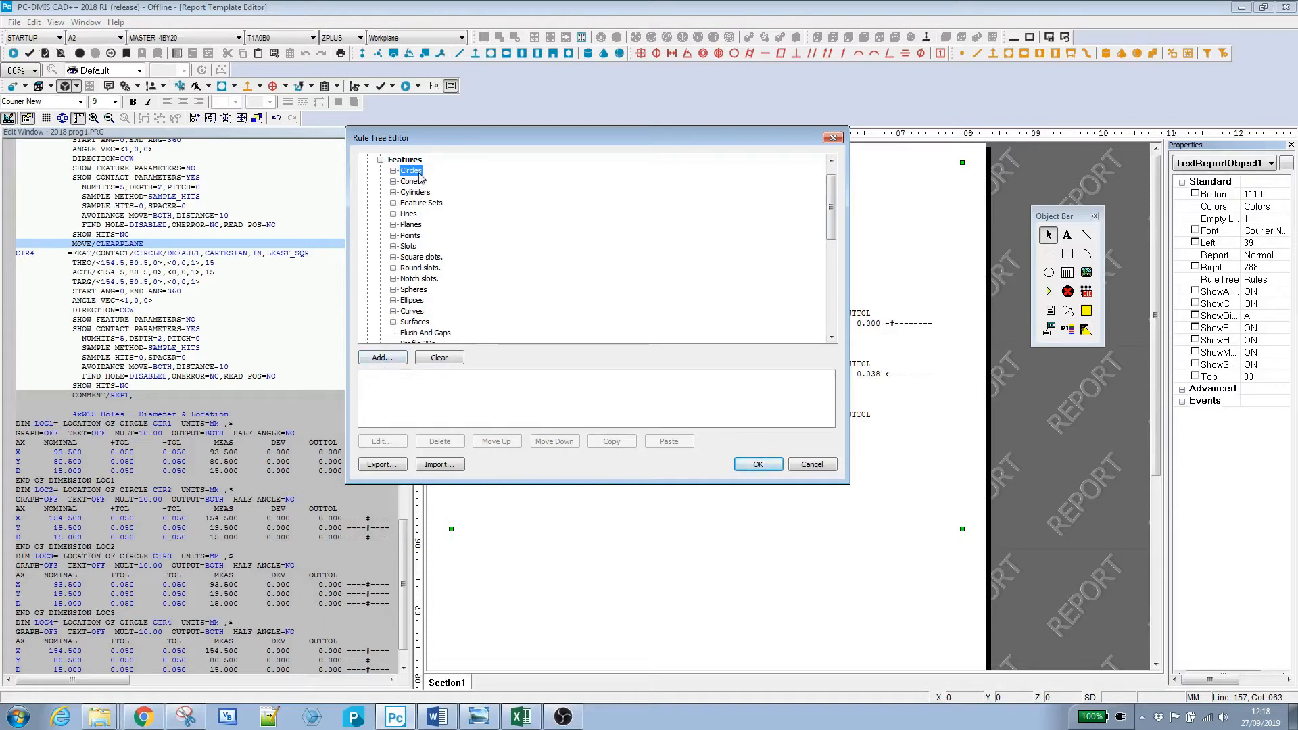
pyautogui.click(383, 357)
pyautogui.click(543, 334)
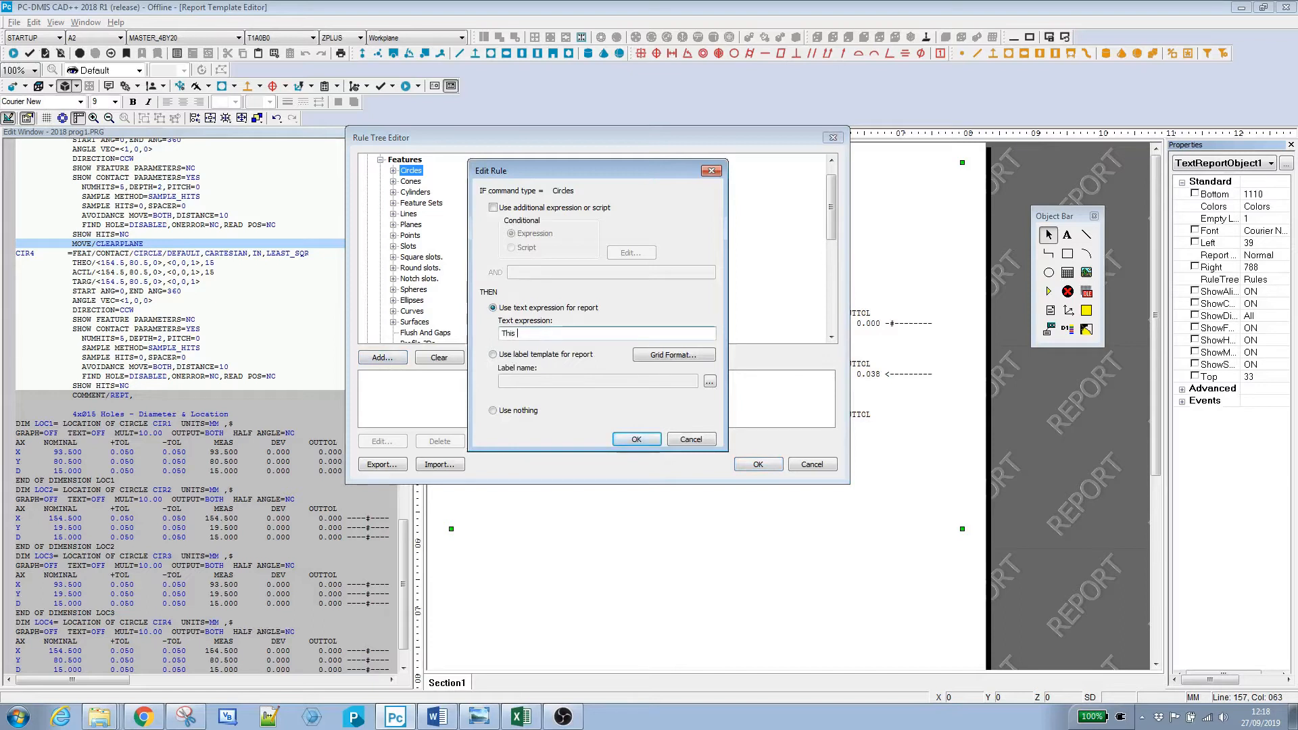
pyautogui.write('This is a circle')
pyautogui.click(637, 441)
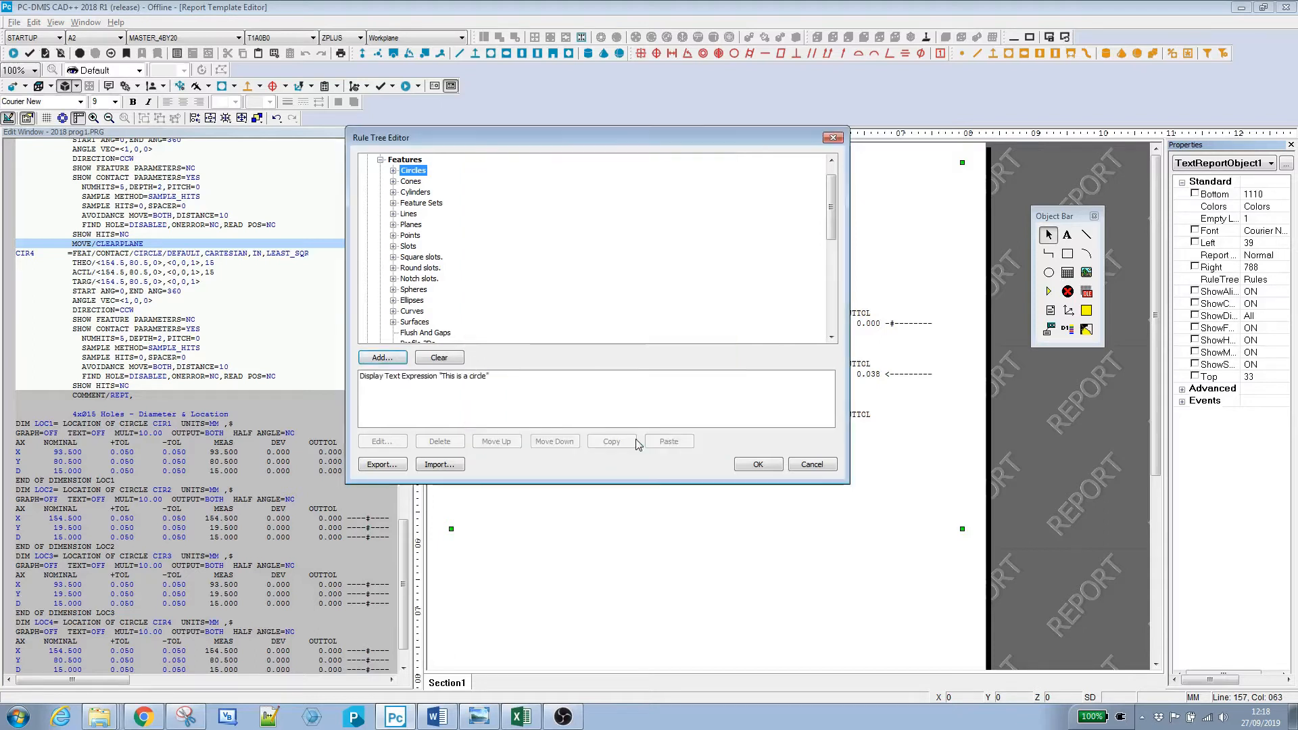
# Compare the rules assigned to the Features and Circles categories
pyautogui.click(404, 160)
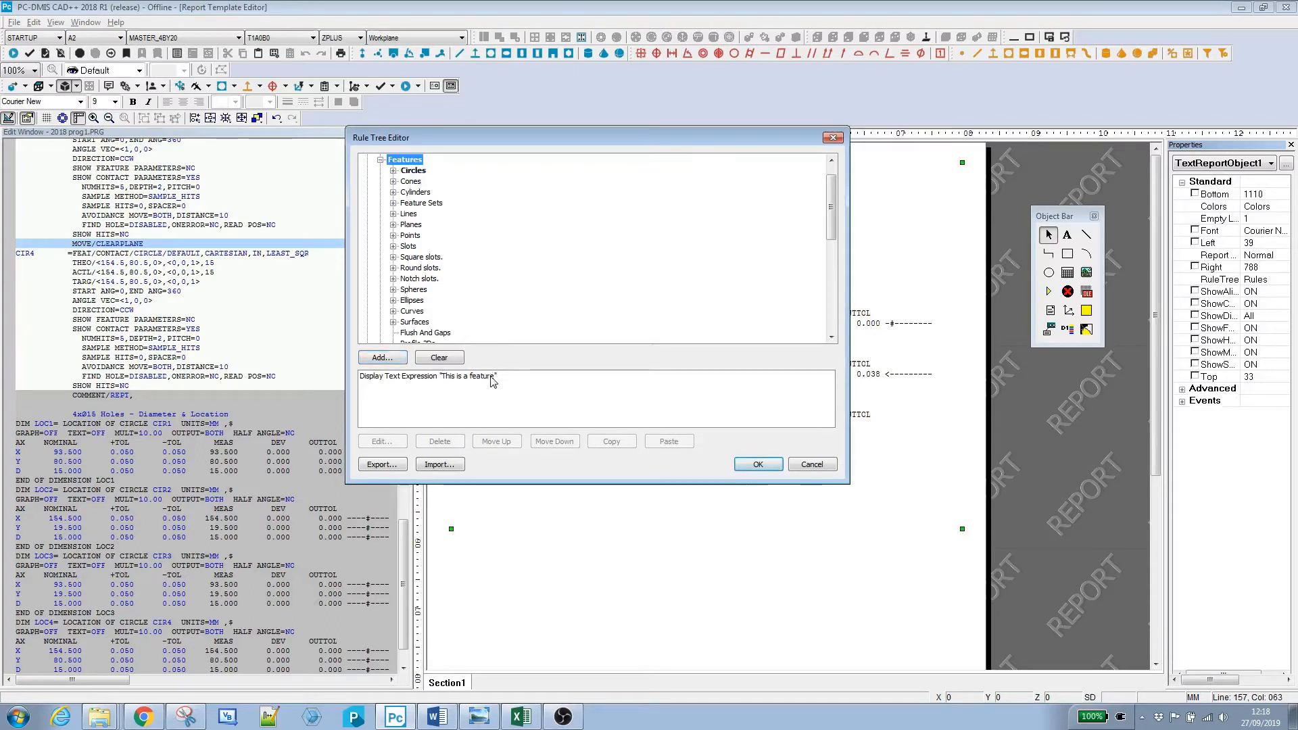
pyautogui.moveTo(831, 230); pyautogui.dragTo(831, 210)
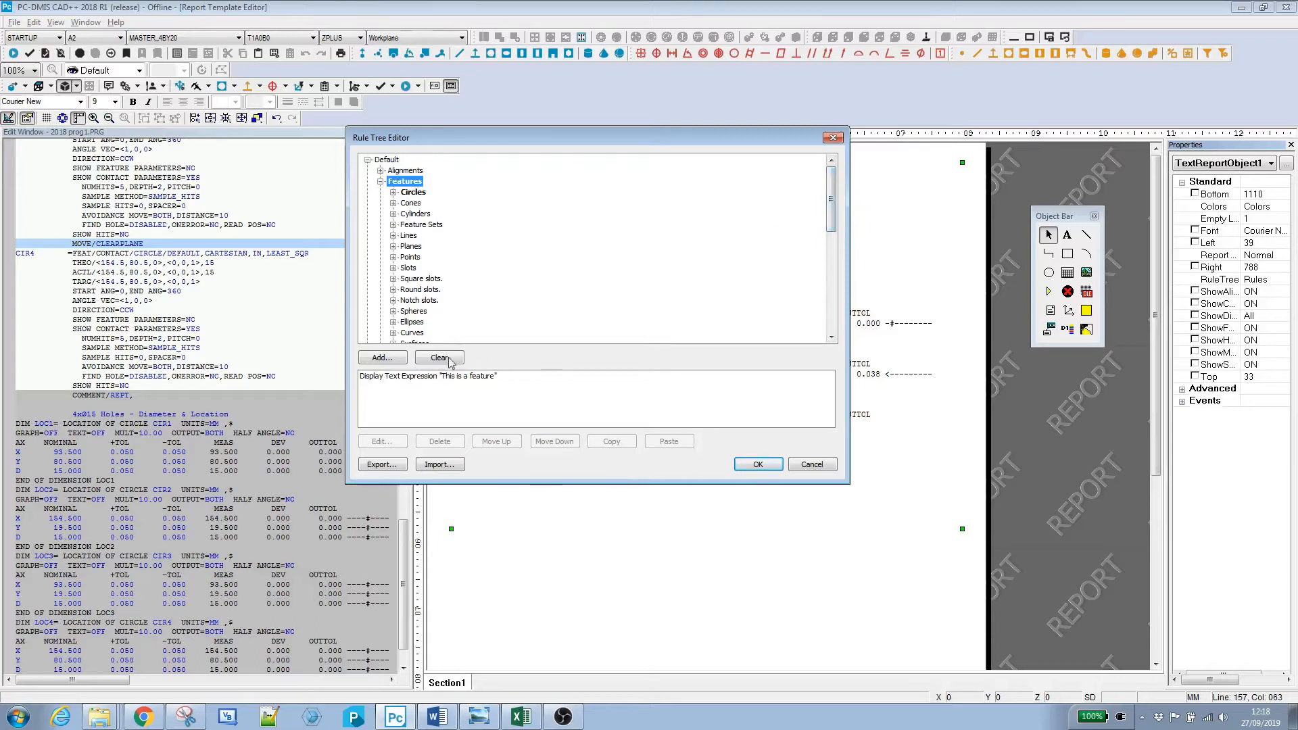
pyautogui.click(408, 193)
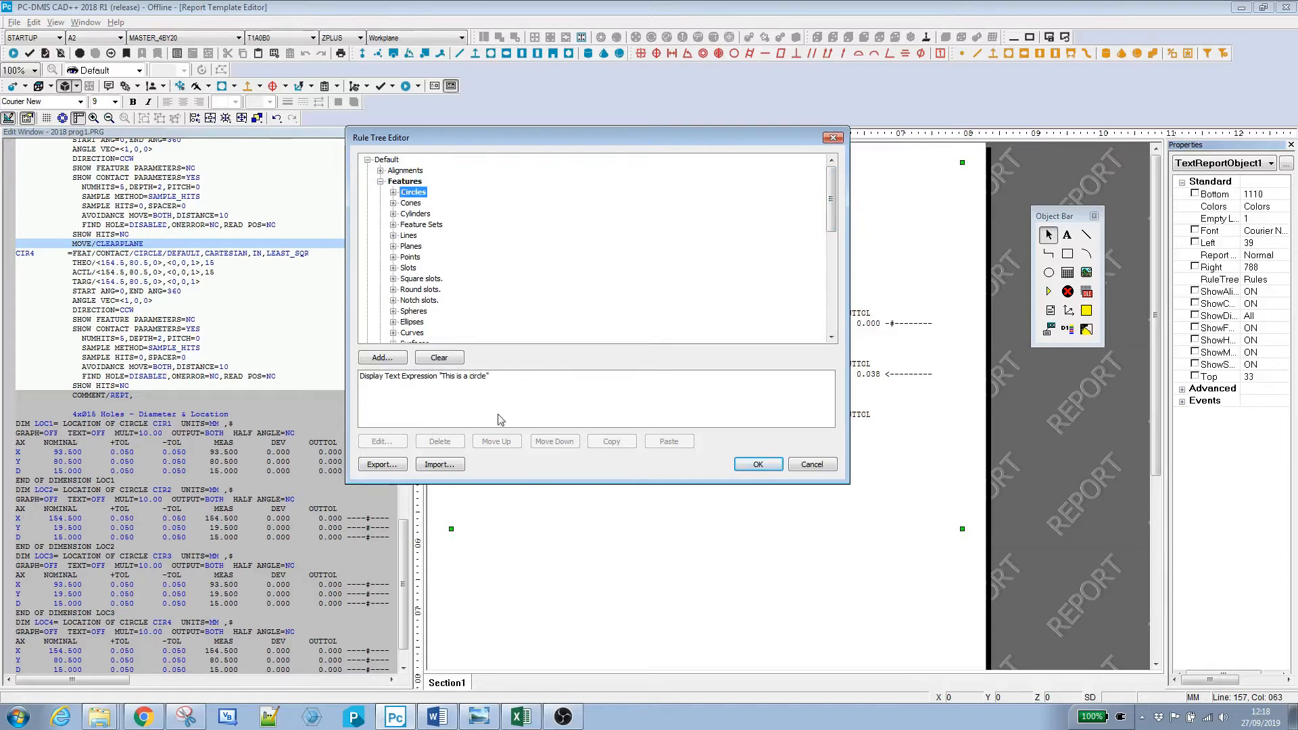
# Add a rule to the Dimensions category that reports the text expression "This is a dimension"
pyautogui.moveTo(830, 201); pyautogui.dragTo(831, 299)
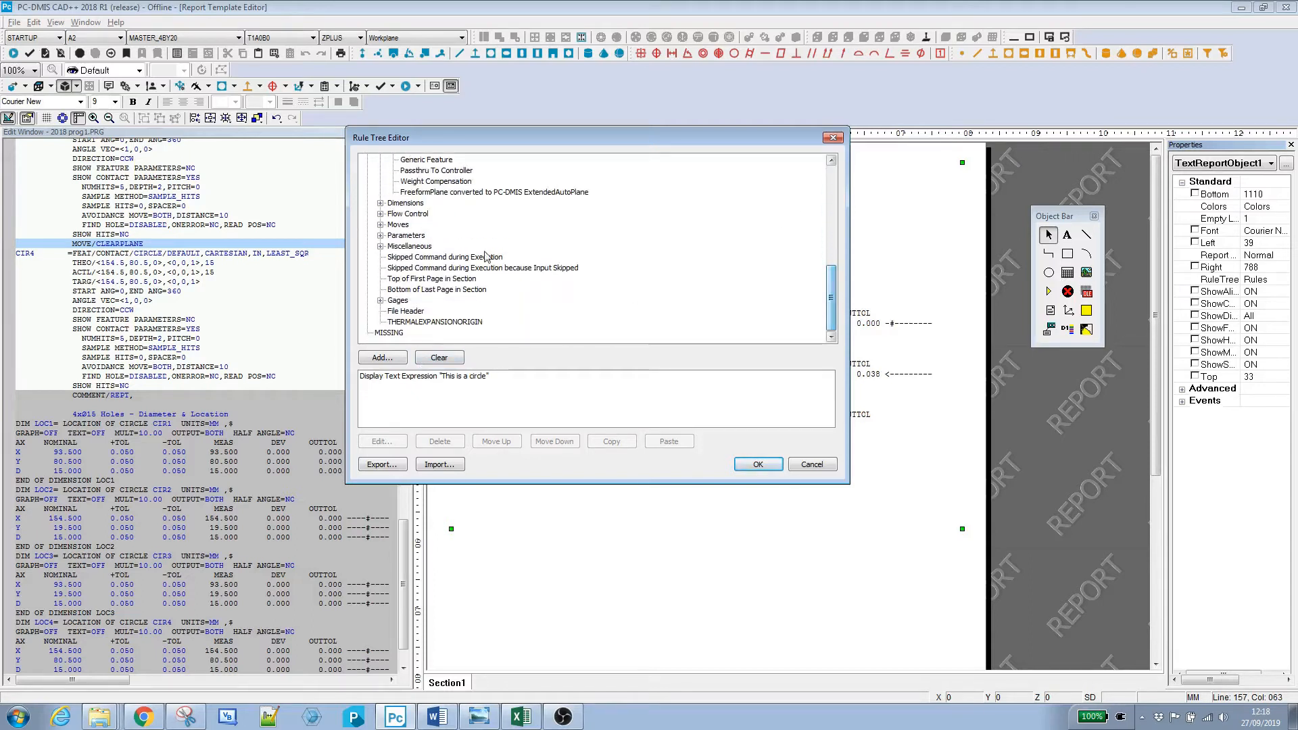
pyautogui.click(380, 204)
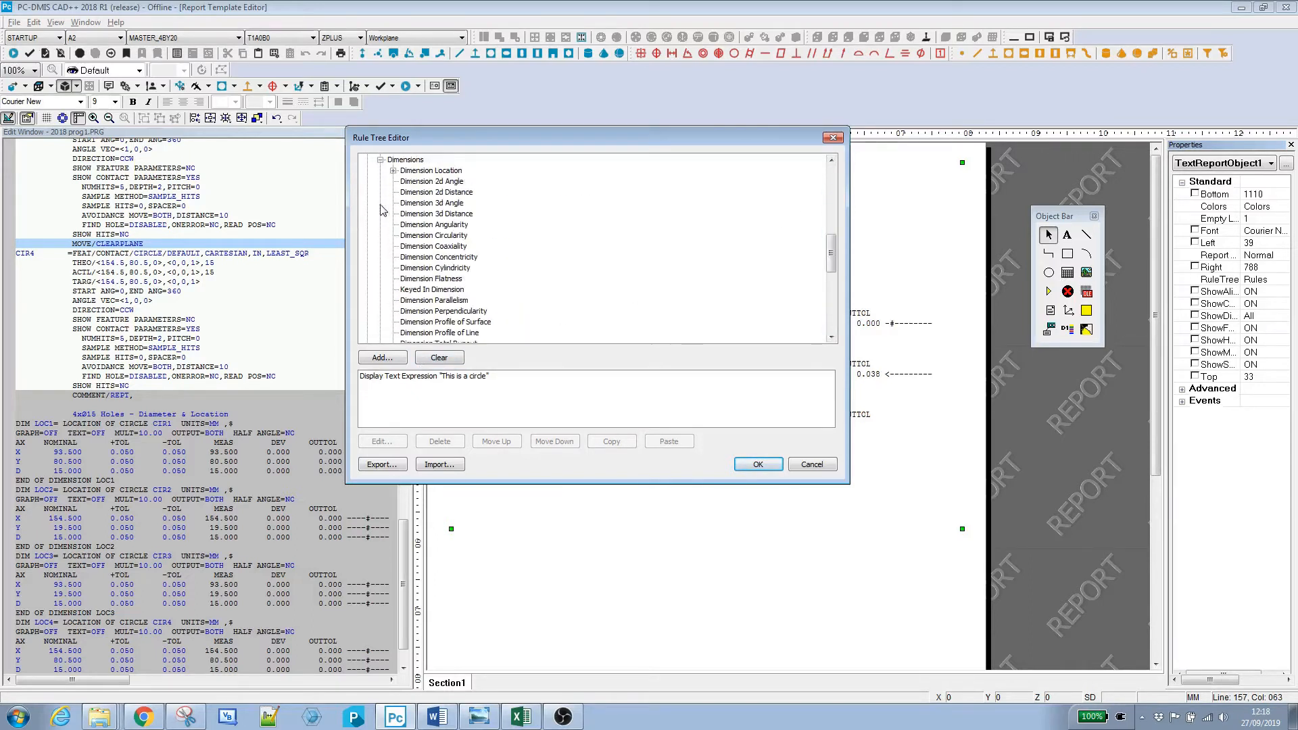
pyautogui.click(406, 160)
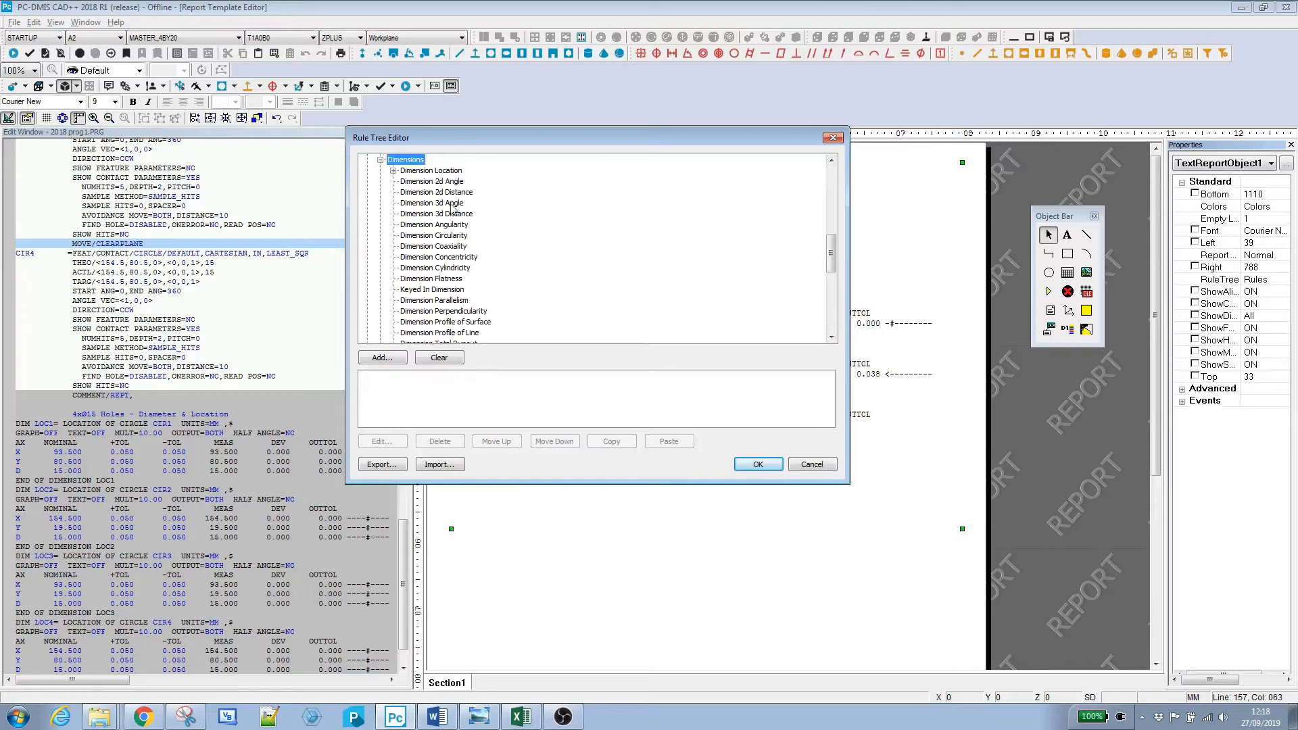
pyautogui.click(382, 357)
pyautogui.click(512, 337)
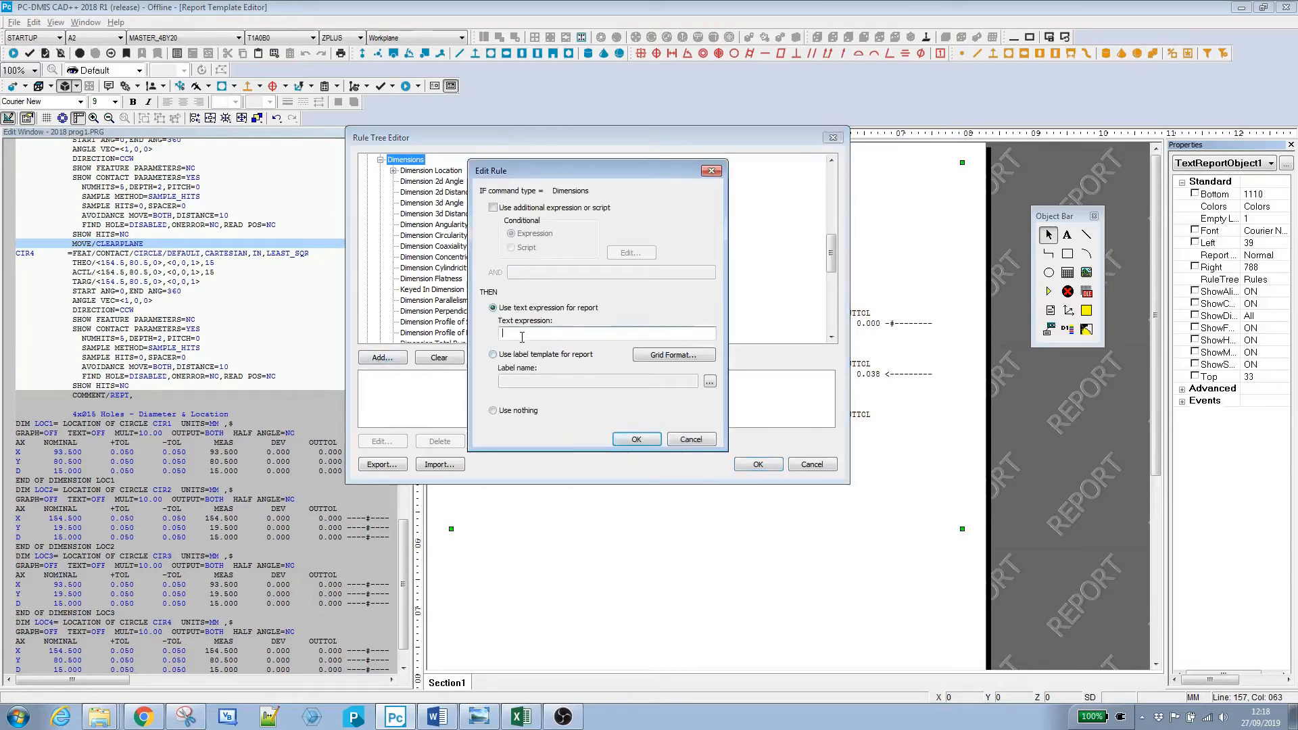
pyautogui.write('This is a dimension')
pyautogui.click(636, 439)
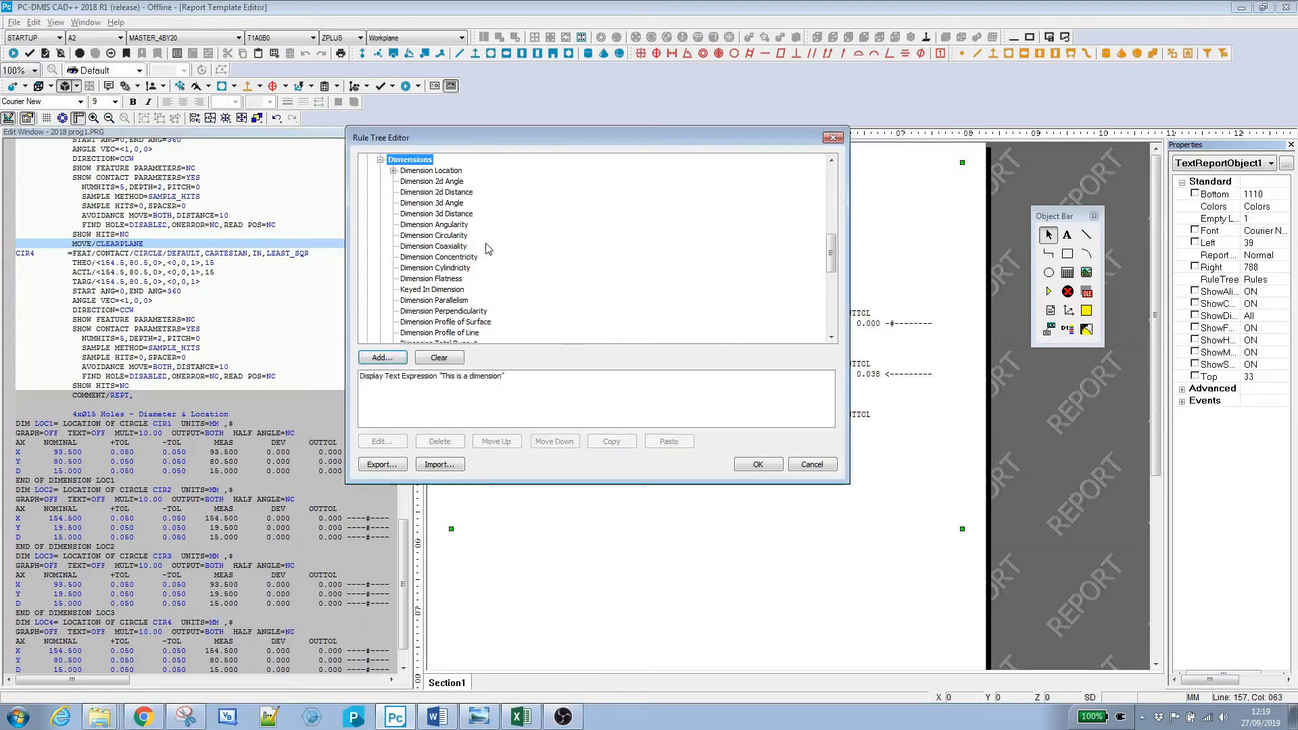
# Add a rule to Dimension Location under Dimensions that reports the text expression "This is a Location Dim"
pyautogui.click(422, 171)
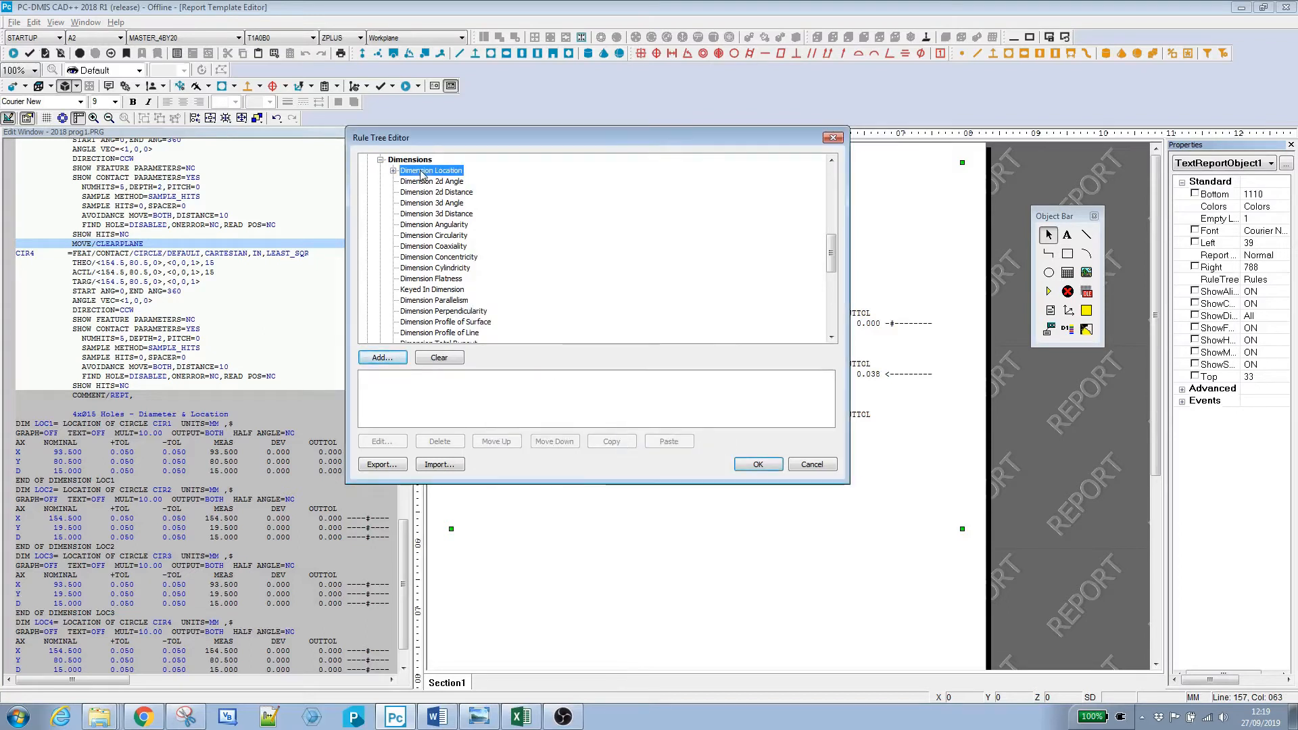
pyautogui.click(397, 360)
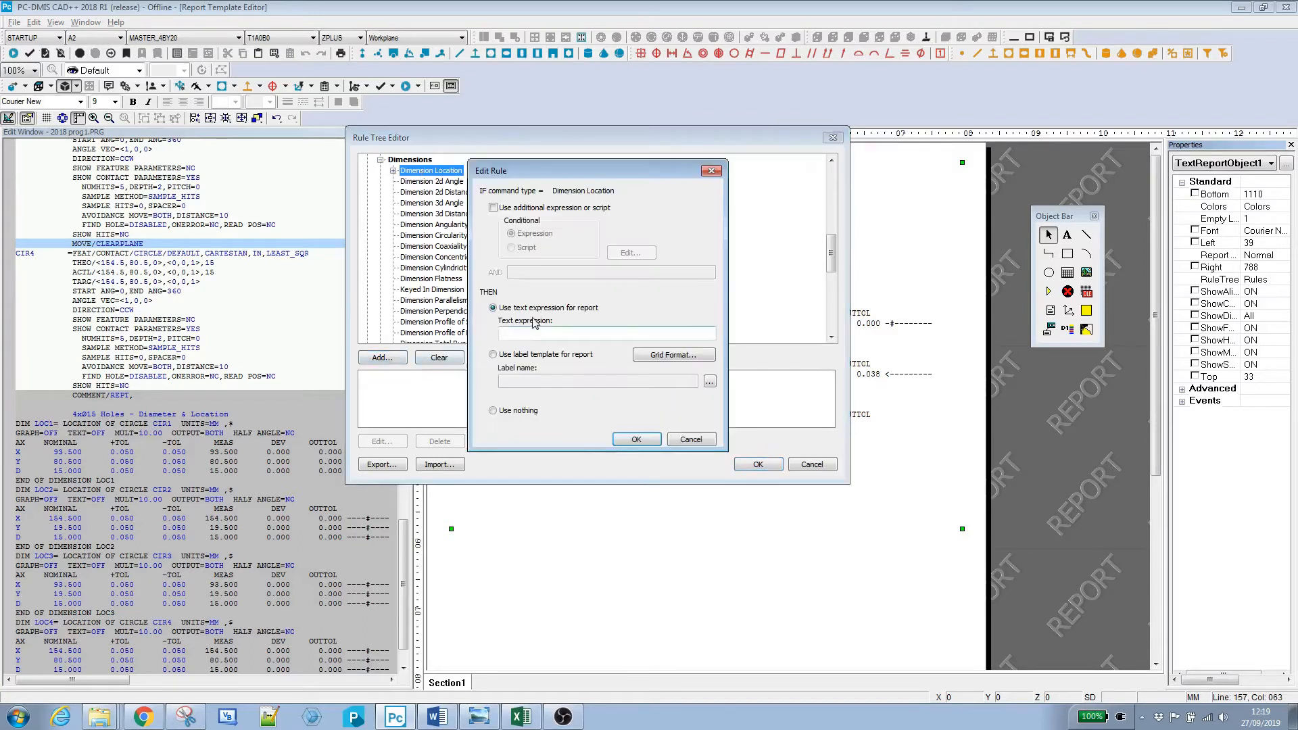
pyautogui.write('This is a')
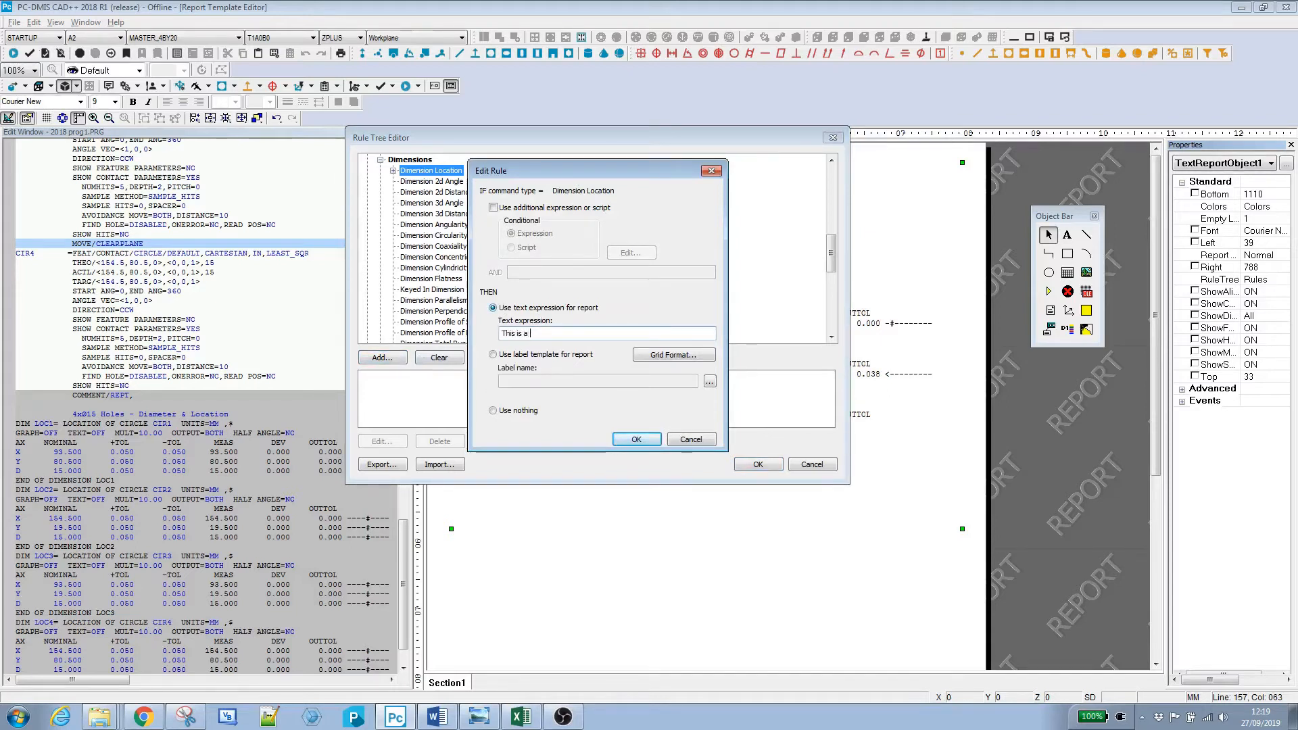
pyautogui.write(' Location Dim')
pyautogui.click(621, 439)
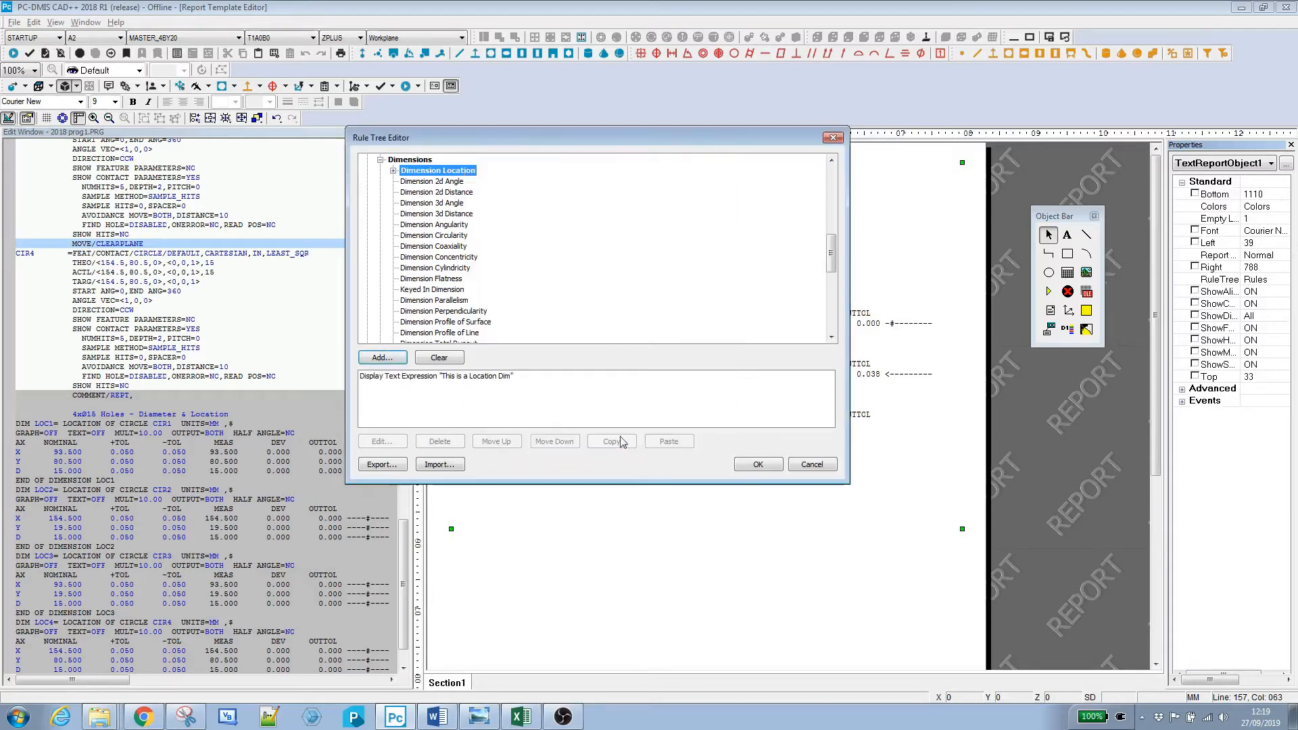
# Add a File Header rule that reports the text expression "This is a file header" and accept the rule tree
pyautogui.moveTo(831, 253); pyautogui.dragTo(804, 346)
pyautogui.click(406, 311)
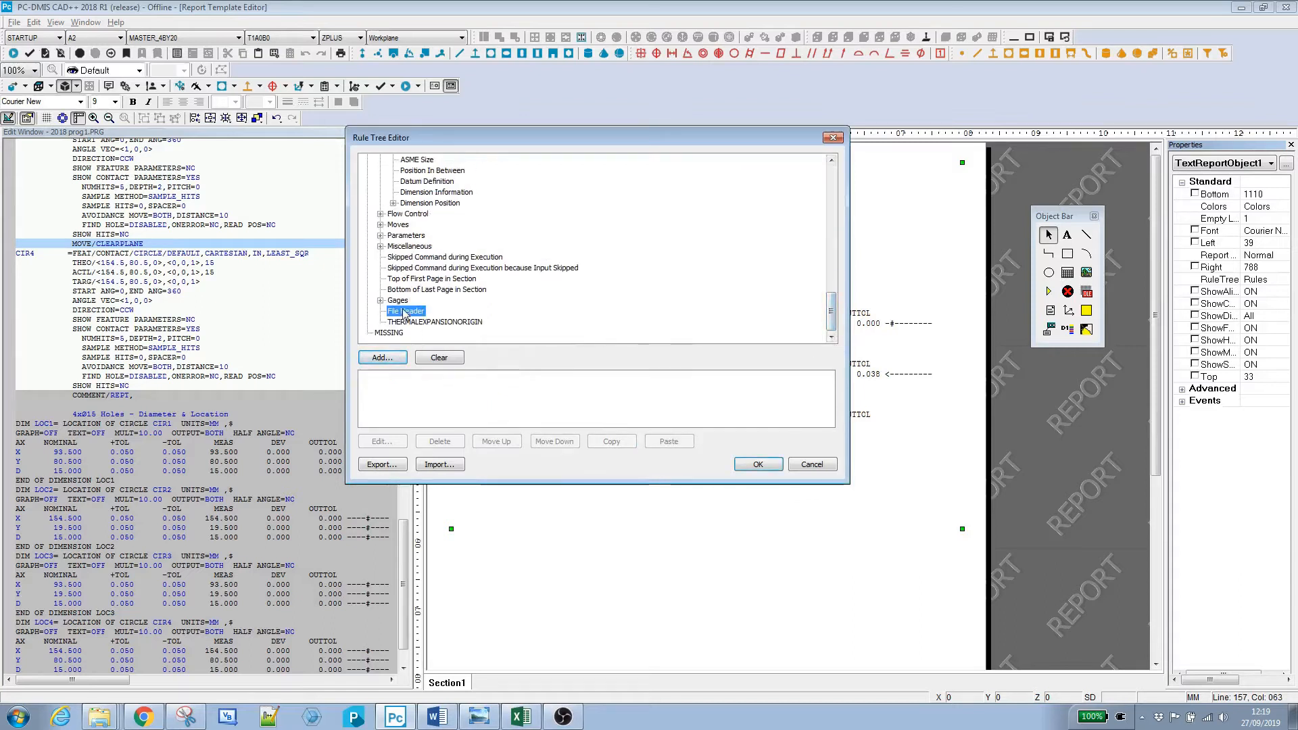
pyautogui.click(381, 359)
pyautogui.click(537, 331)
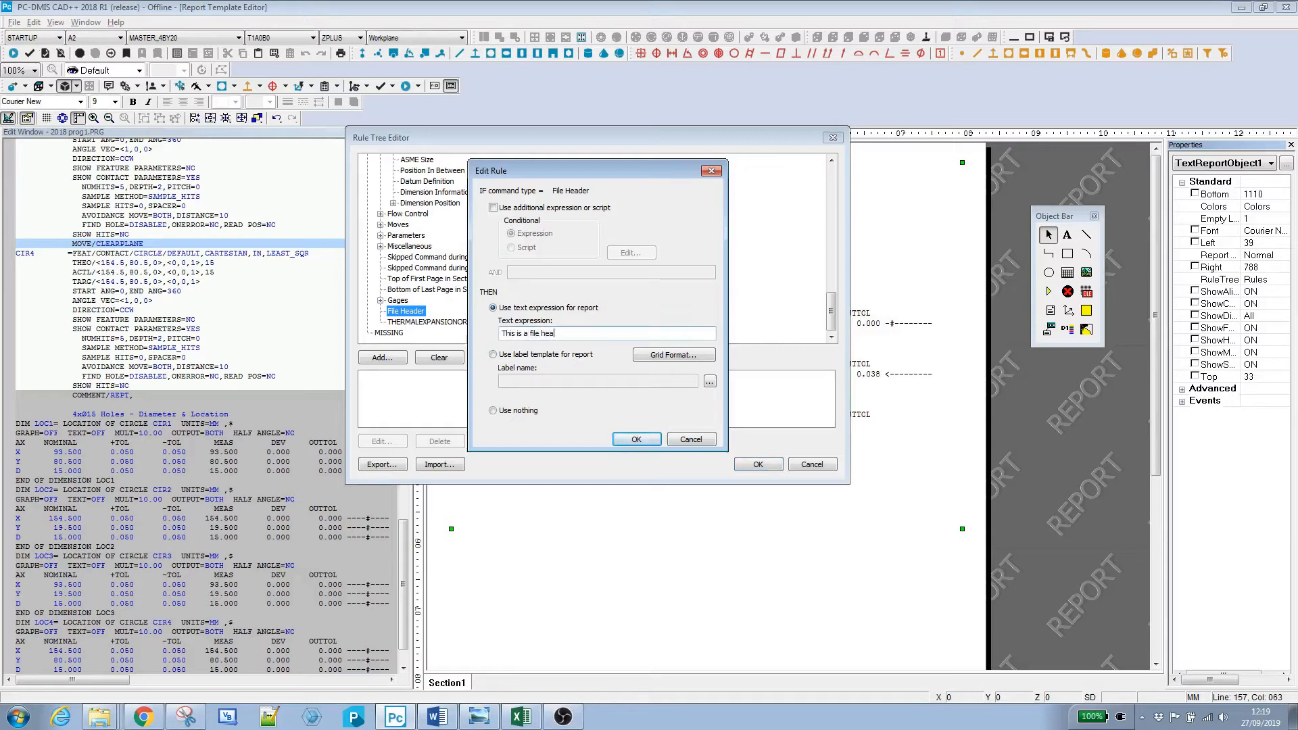
pyautogui.write('This is a file header')
pyautogui.click(636, 439)
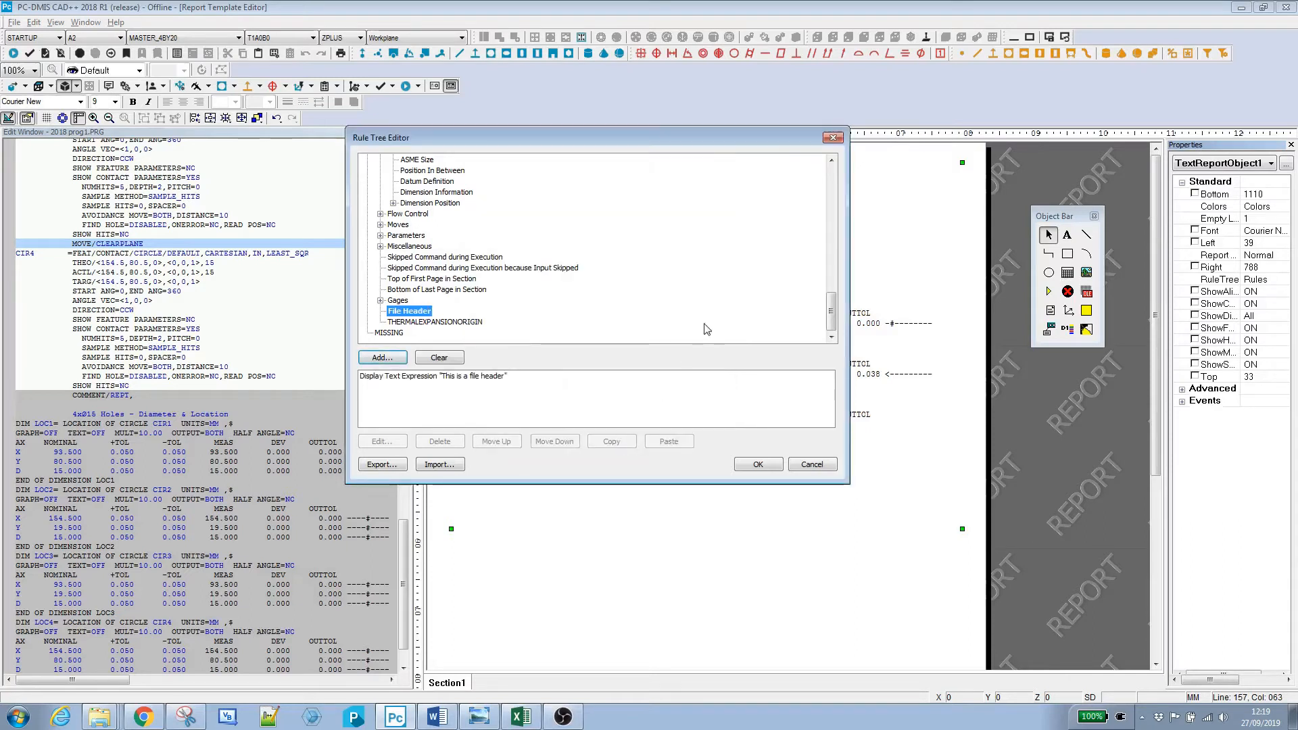
pyautogui.moveTo(833, 321)
pyautogui.mouseDown()
pyautogui.moveTo(826, 179)
pyautogui.moveTo(825, 344)
pyautogui.mouseUp()
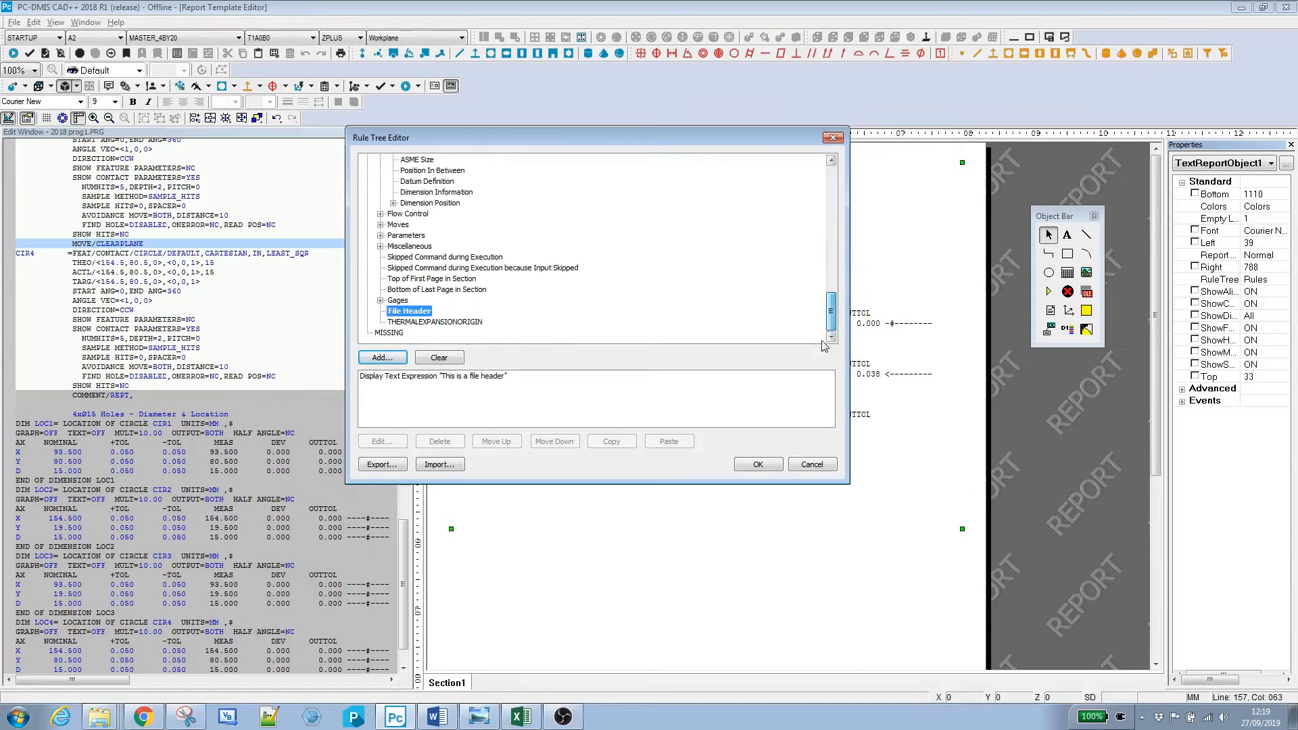
pyautogui.click(757, 465)
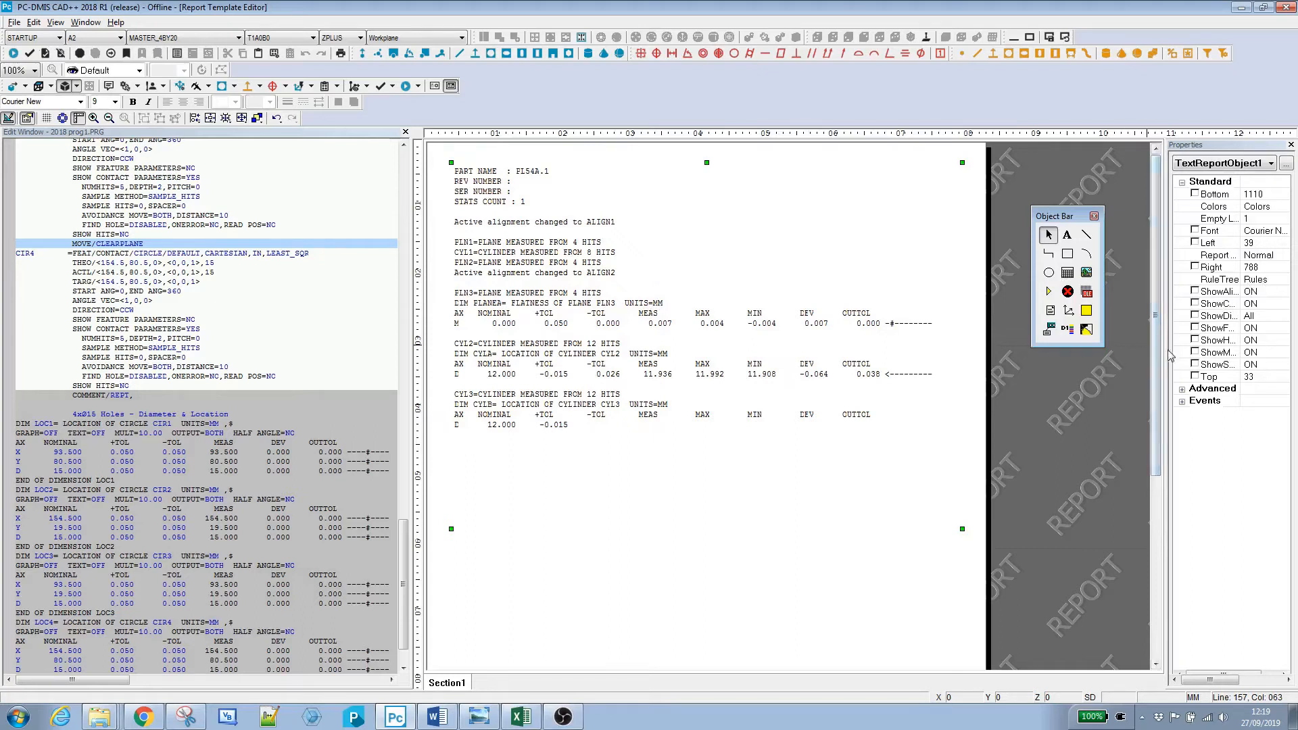
# Widen the text report object's property list and its name column, and turn the ShowScreen and ShowMoves properties OFF
pyautogui.moveTo(1168, 353); pyautogui.dragTo(1122, 354)
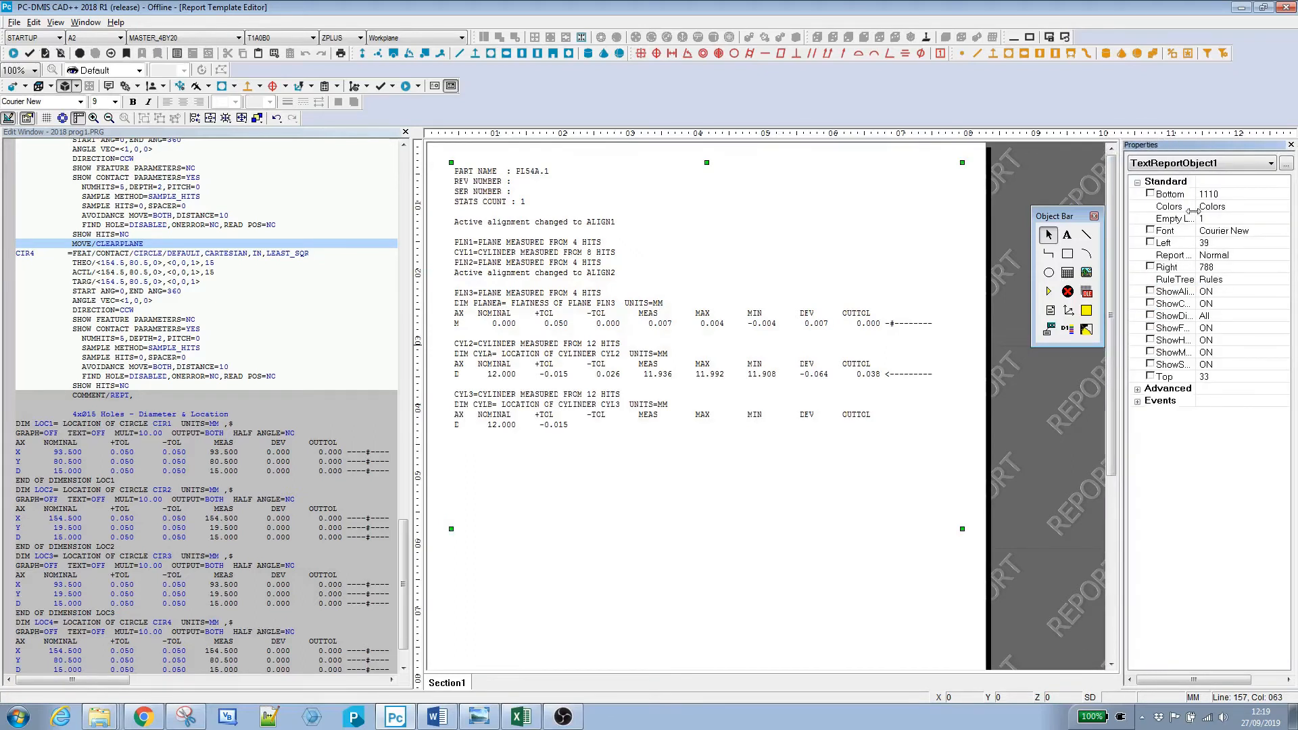
pyautogui.moveTo(1194, 291); pyautogui.dragTo(1220, 295)
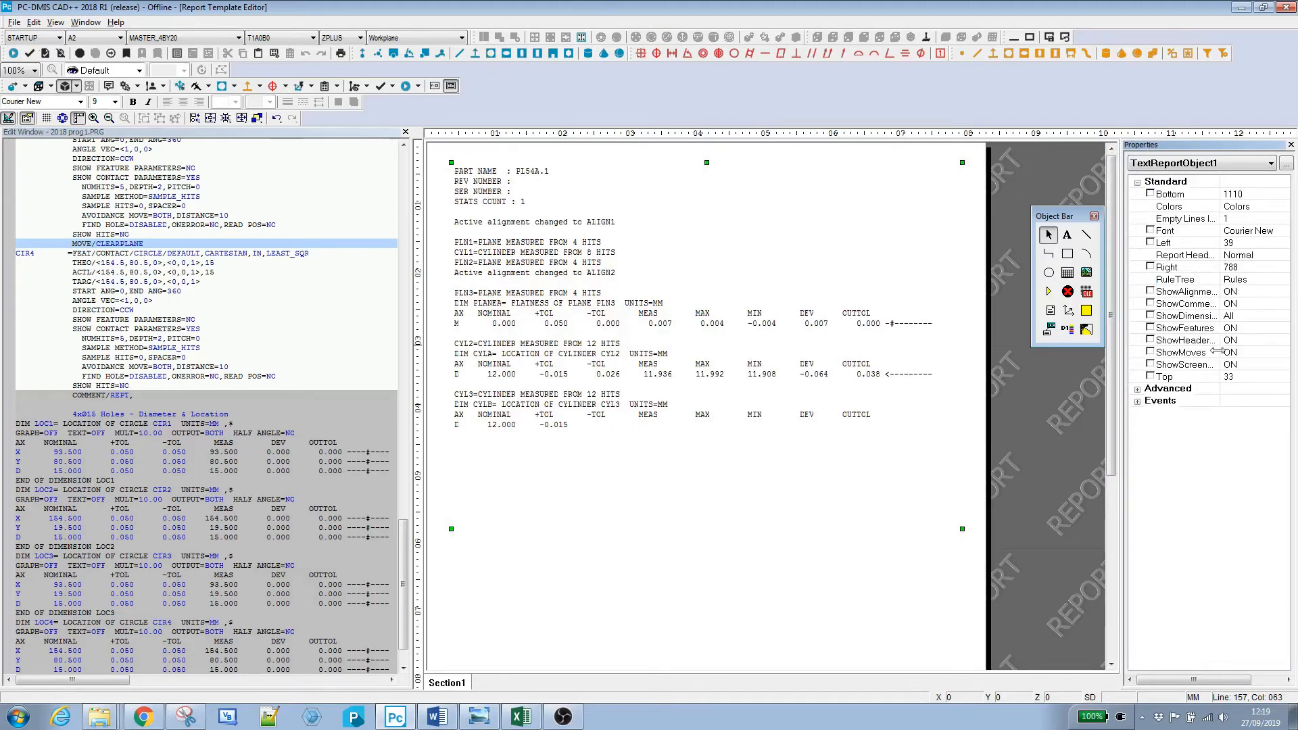
pyautogui.click(1252, 366)
pyautogui.click(1233, 378)
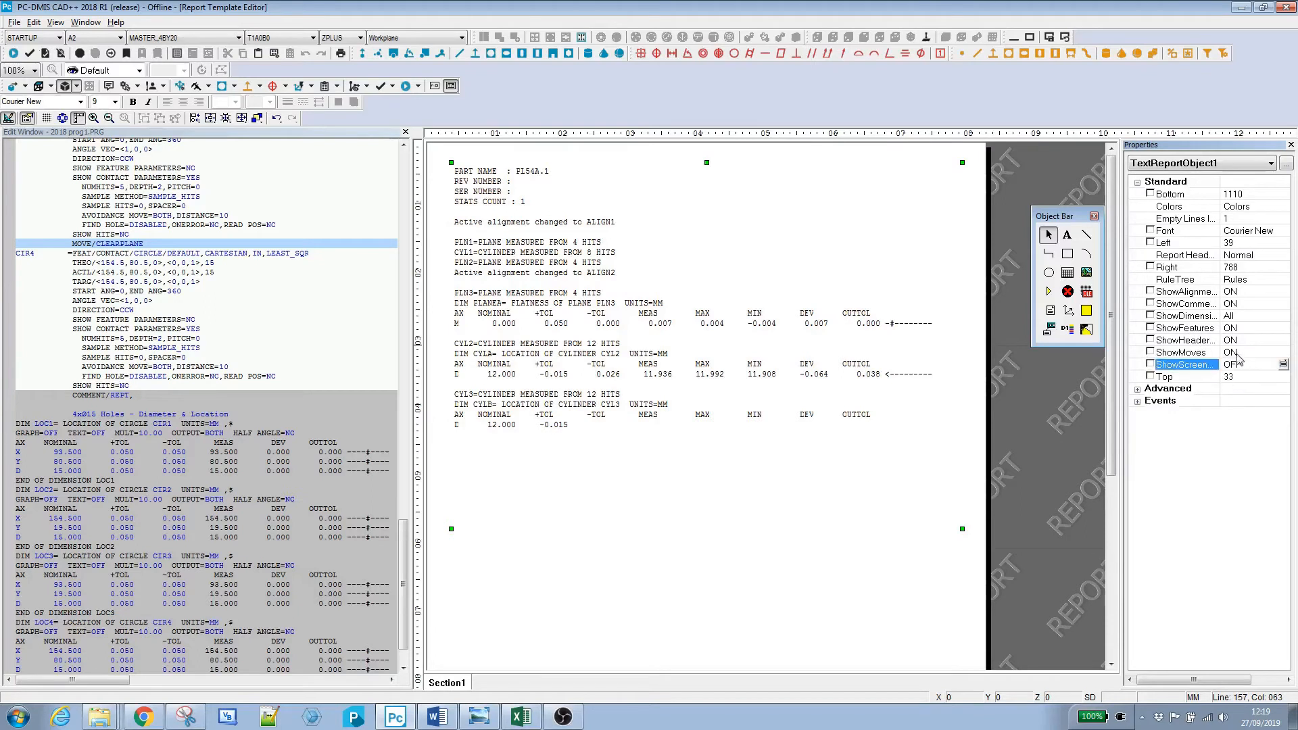
pyautogui.click(1237, 355)
pyautogui.click(1242, 367)
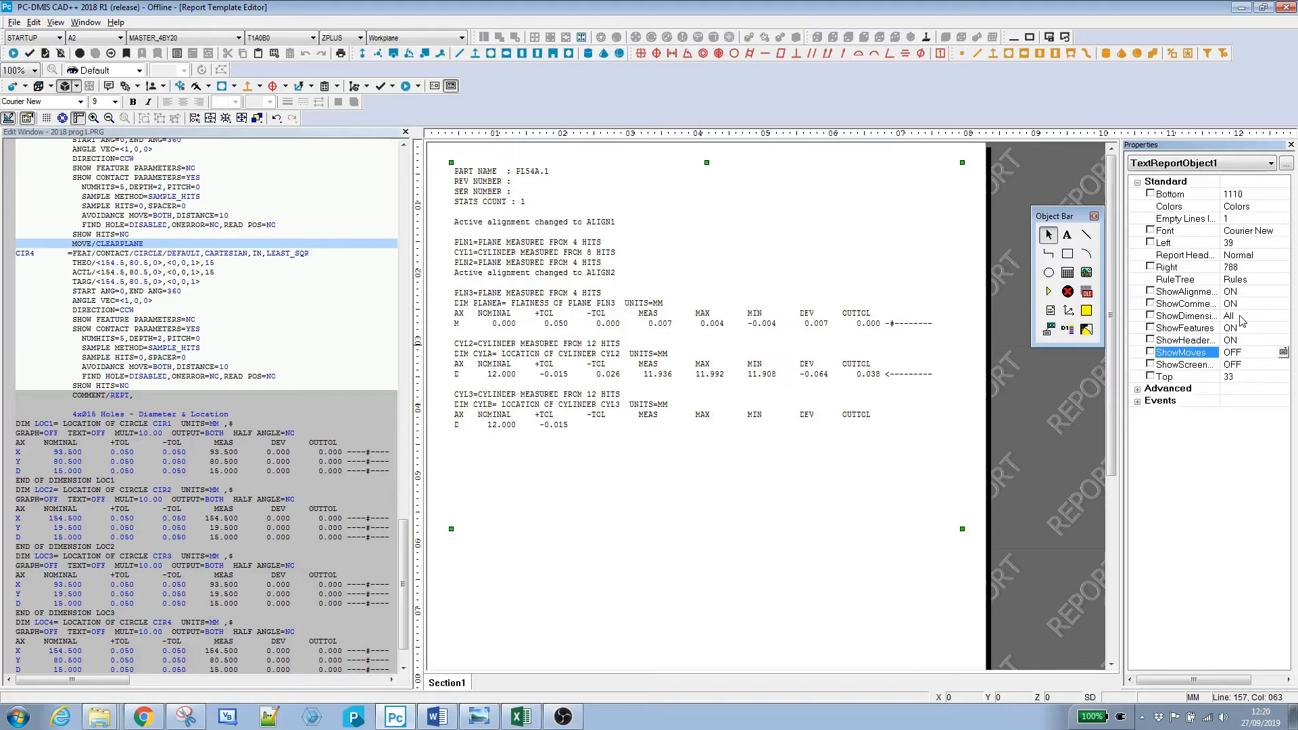
# Set the text report object to show All dimensions and turn its alignment display OFF
pyautogui.click(1266, 316)
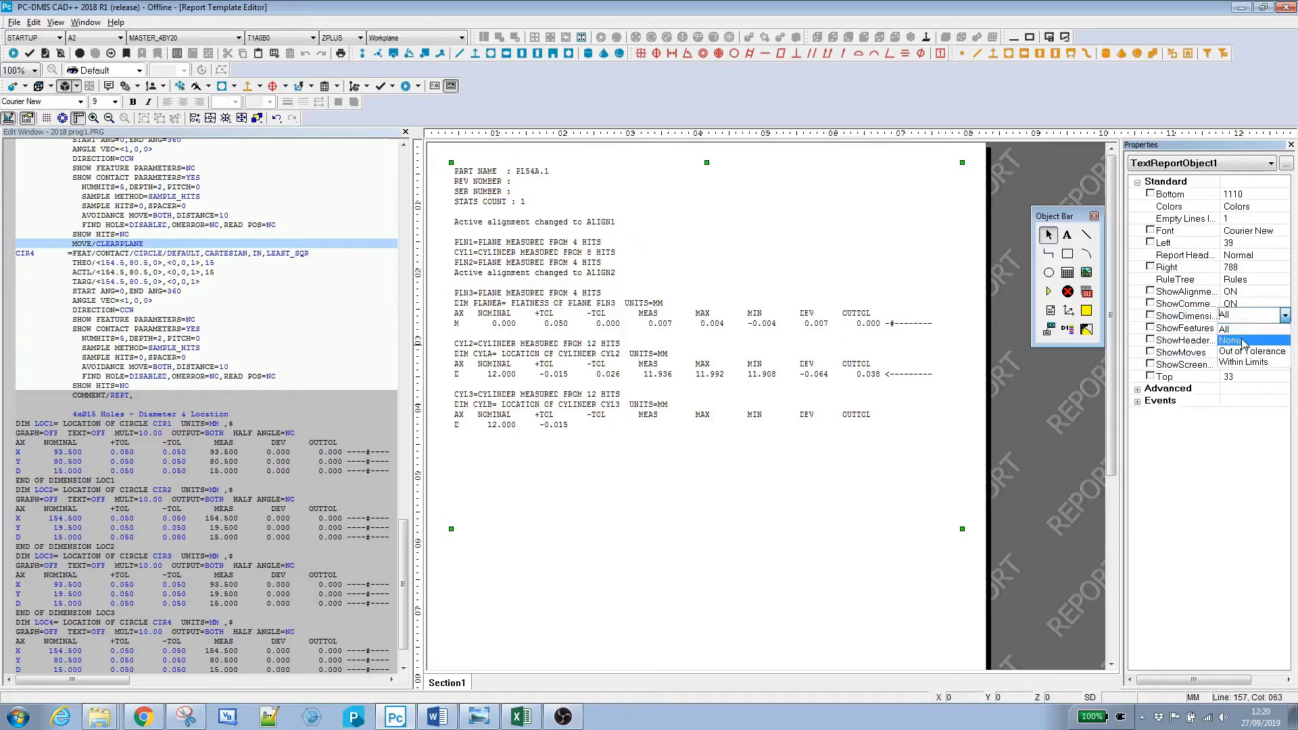
pyautogui.click(1236, 327)
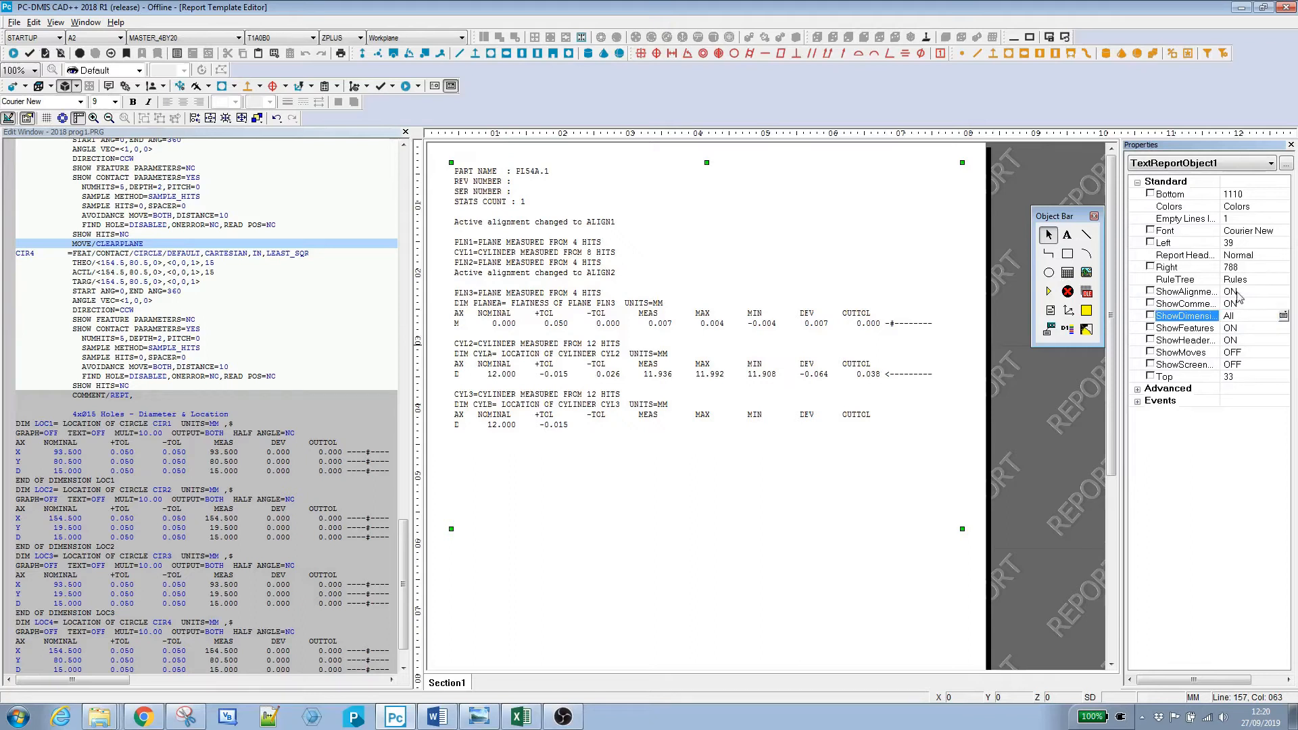
pyautogui.click(1238, 292)
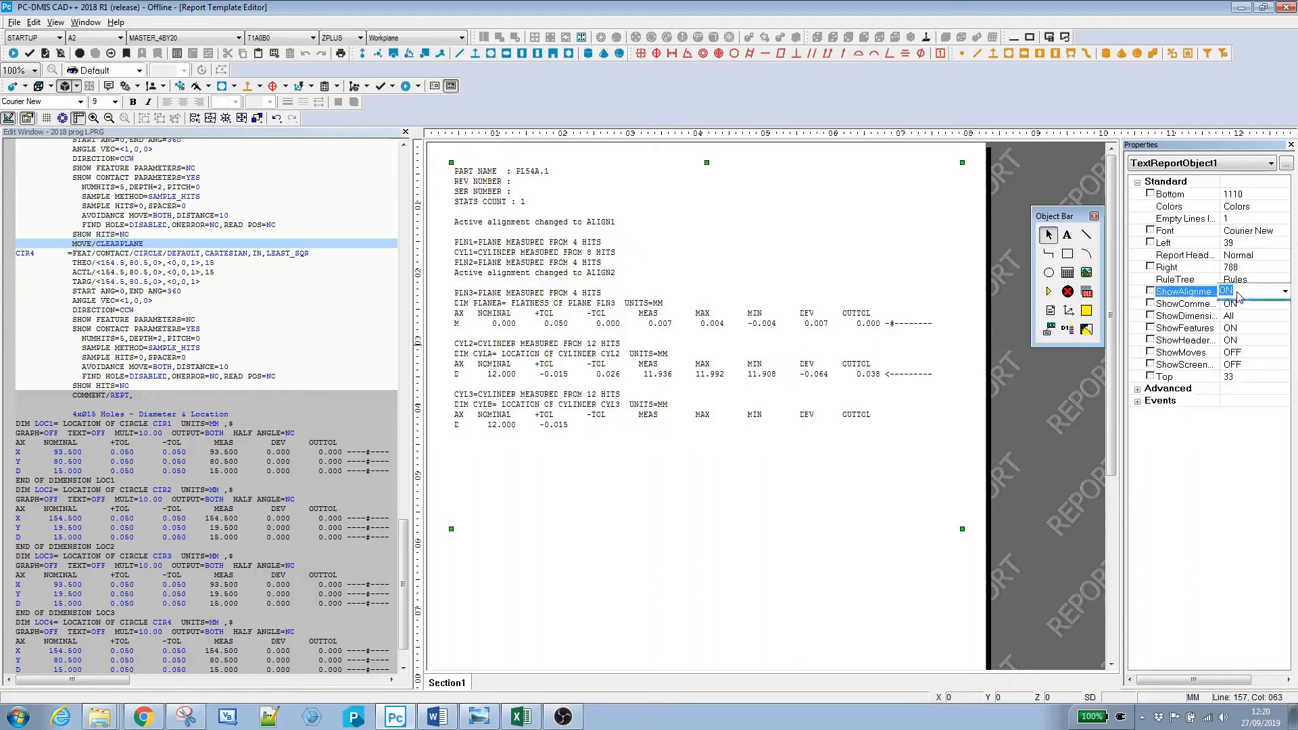
pyautogui.click(1229, 305)
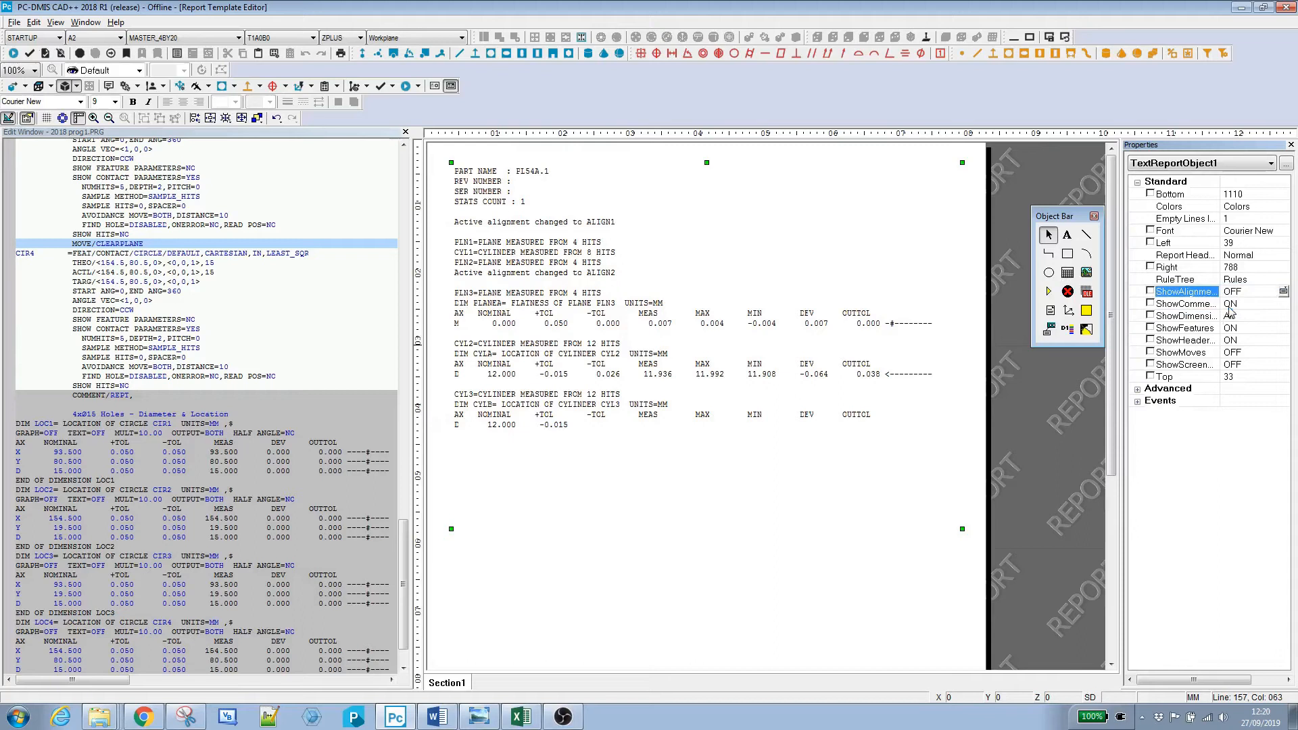
pyautogui.click(712, 452)
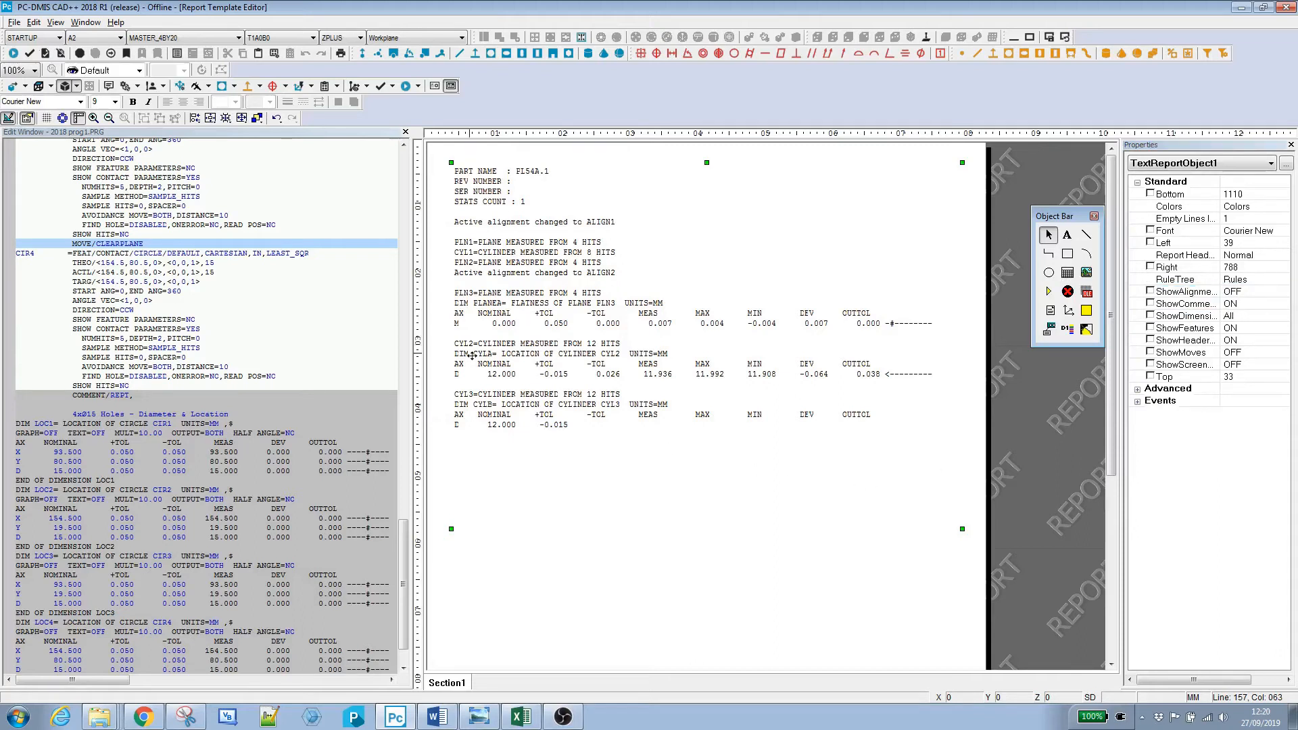
# Save the report template as test in the Reporting folder
pyautogui.click(14, 23)
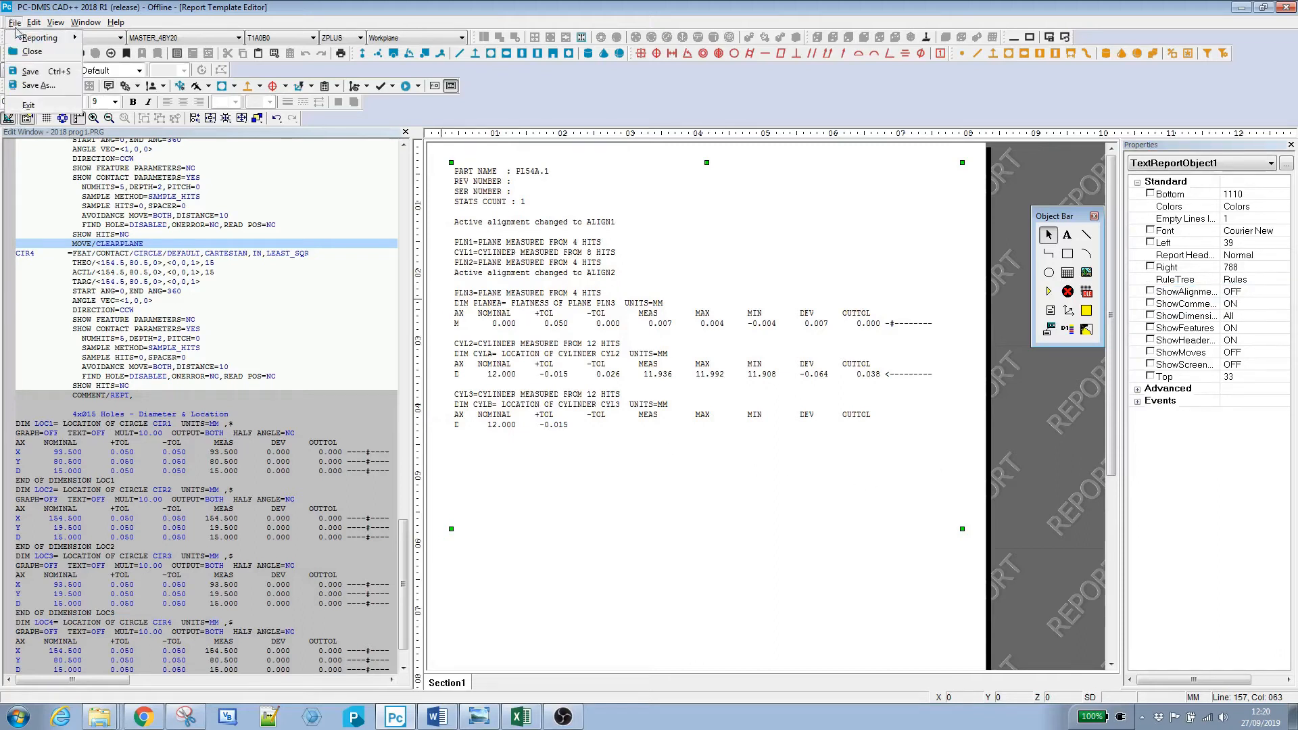
pyautogui.click(29, 71)
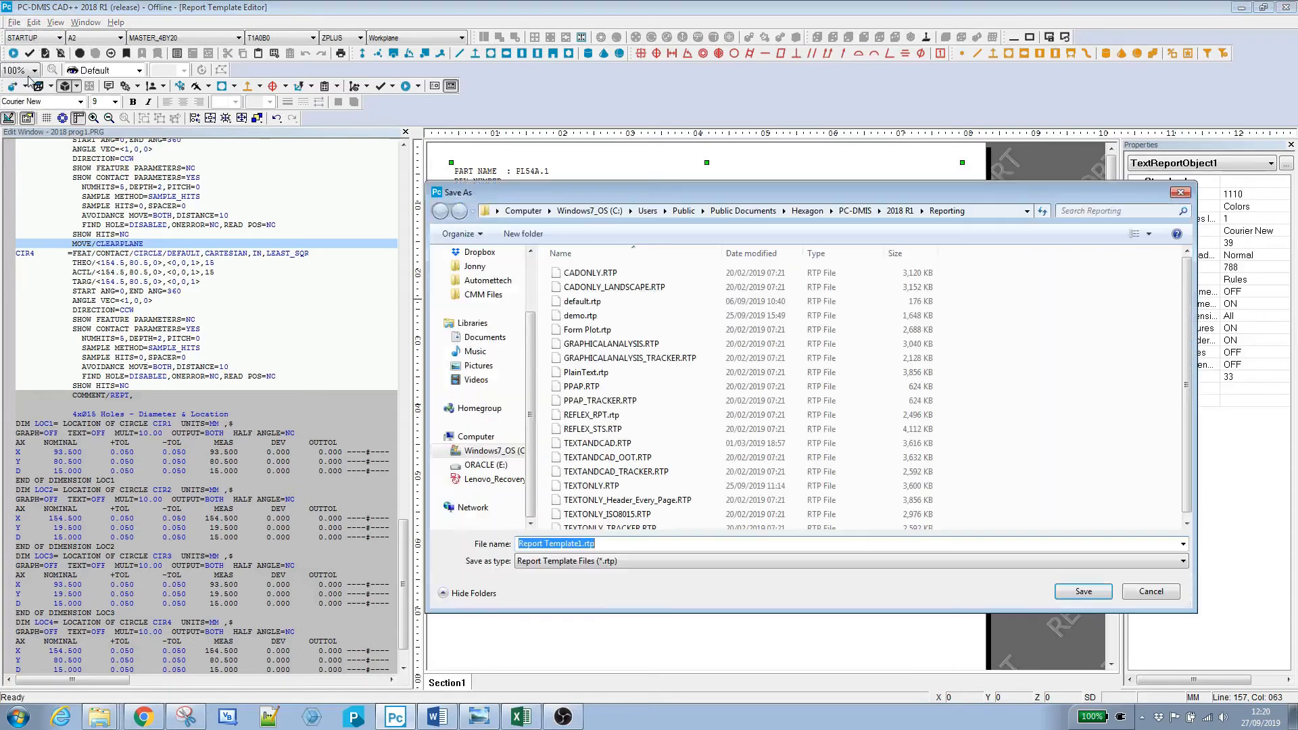
pyautogui.write('test')
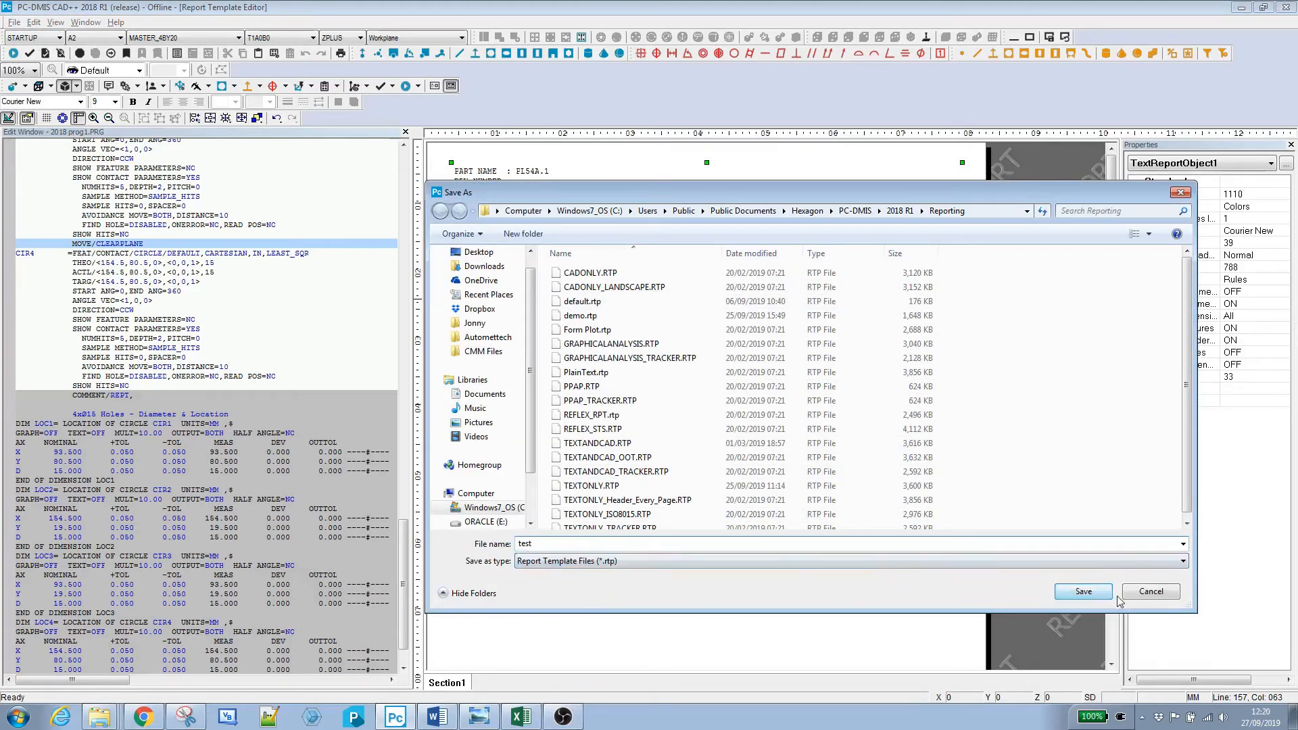
pyautogui.click(1084, 591)
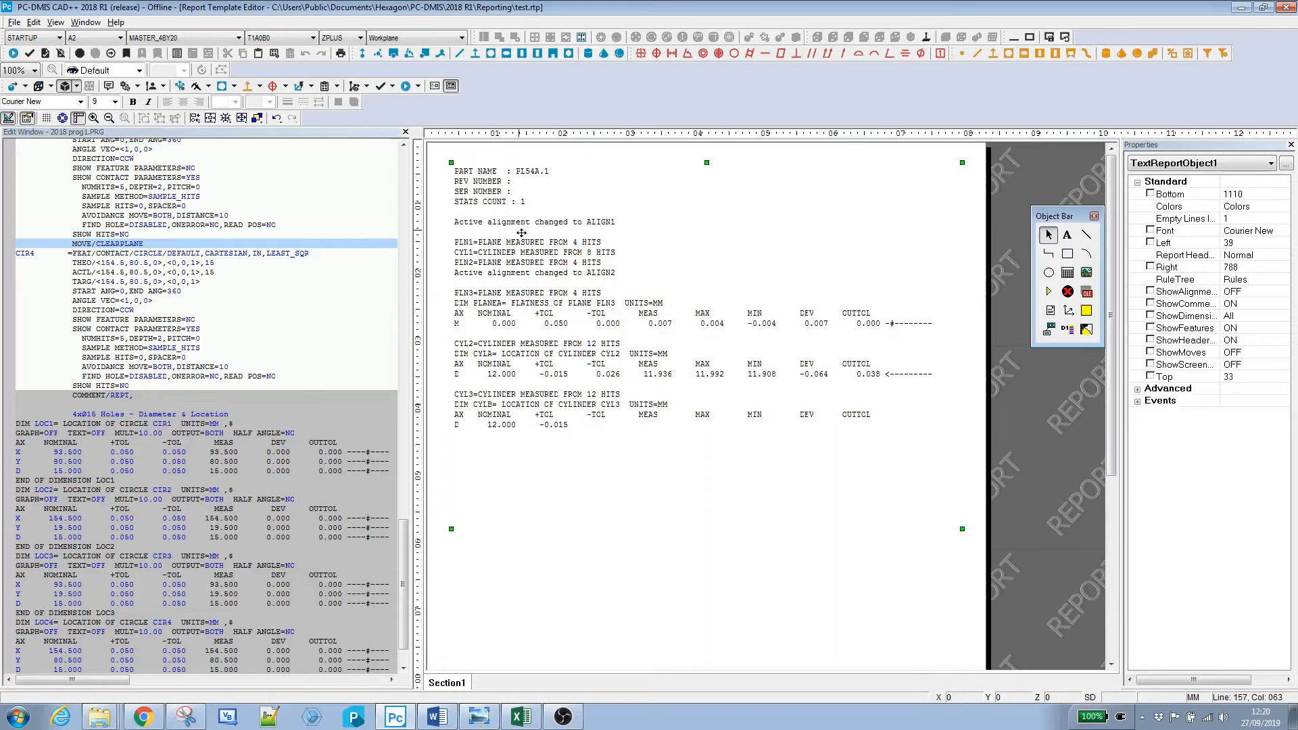
# Switch to the Report Window, add test.rtp to the report templates, and open it as the current report
pyautogui.click(85, 23)
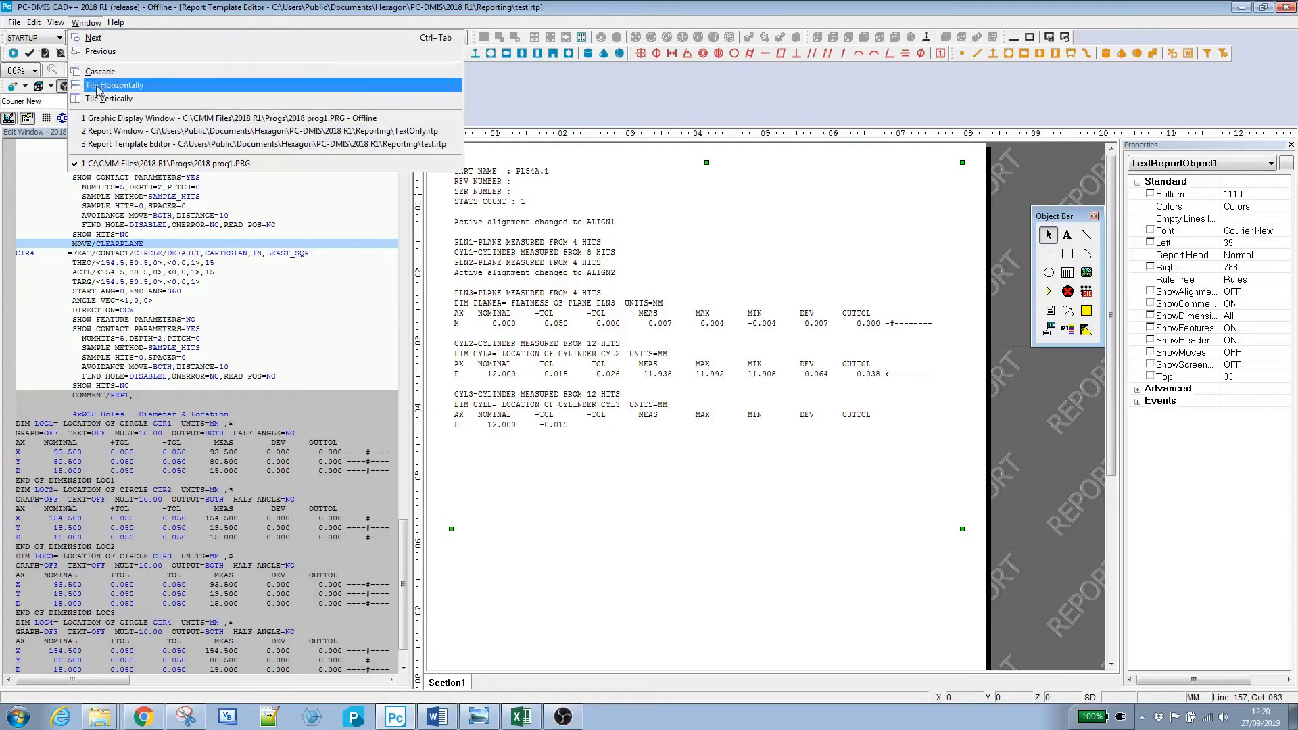
pyautogui.click(106, 132)
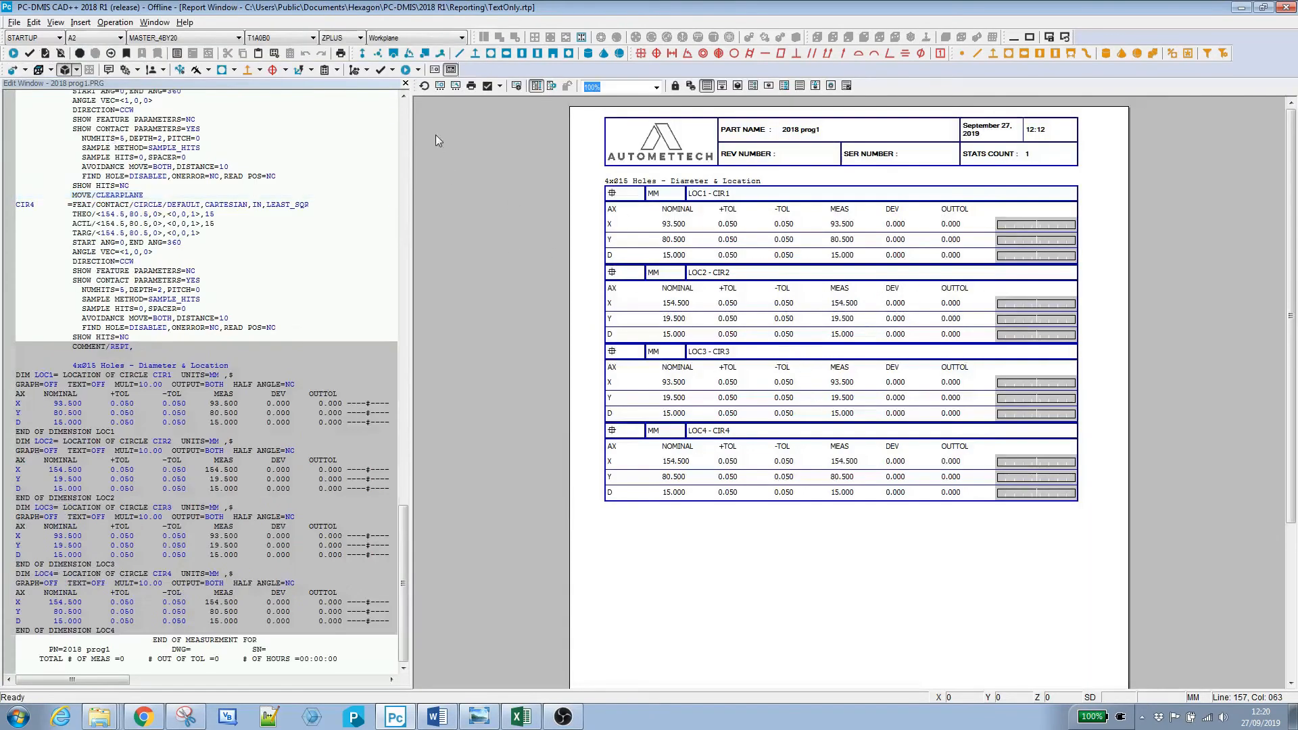
pyautogui.click(439, 87)
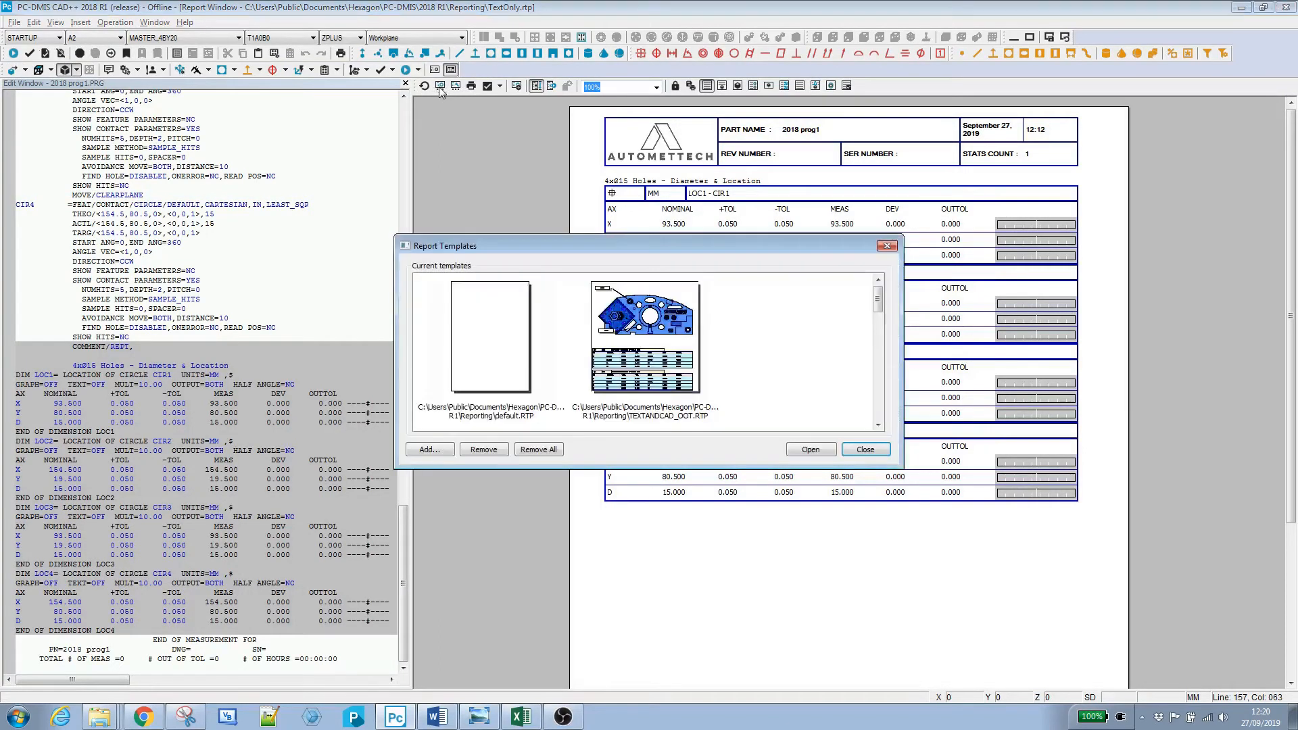
pyautogui.click(433, 450)
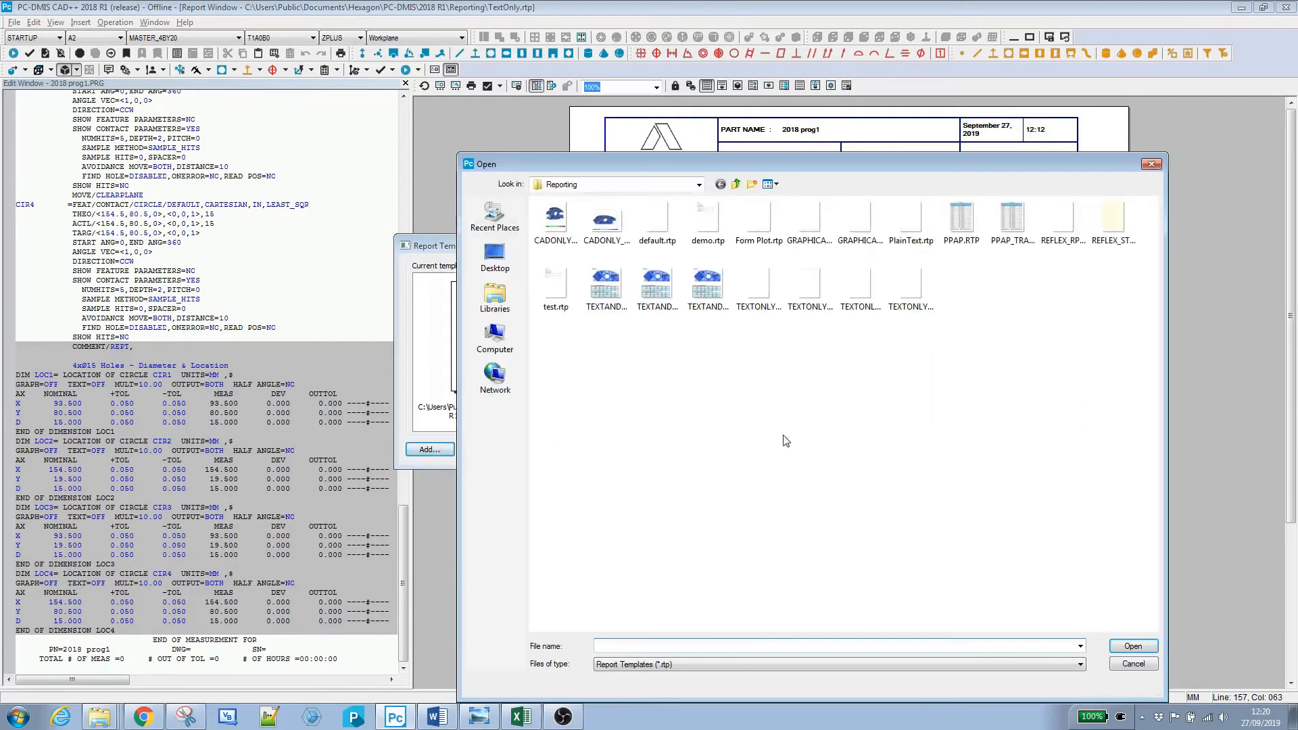
pyautogui.click(561, 288)
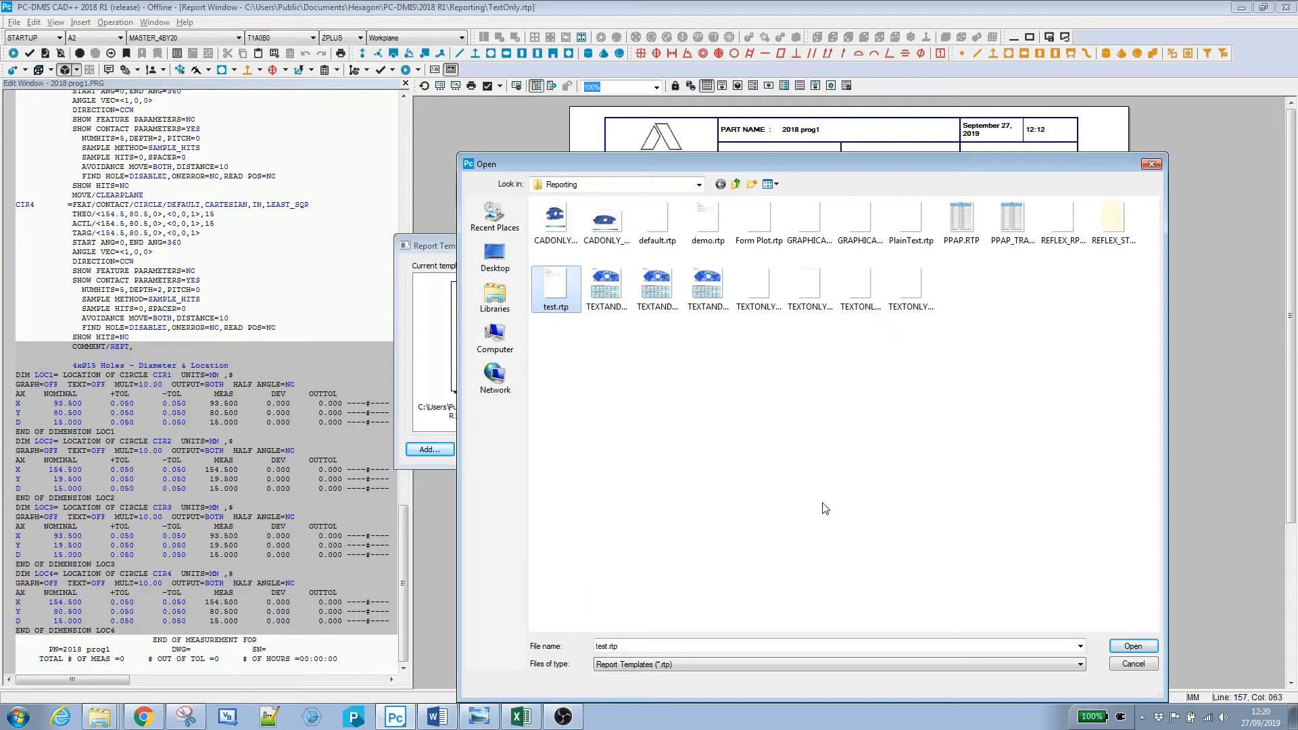
pyautogui.click(1132, 646)
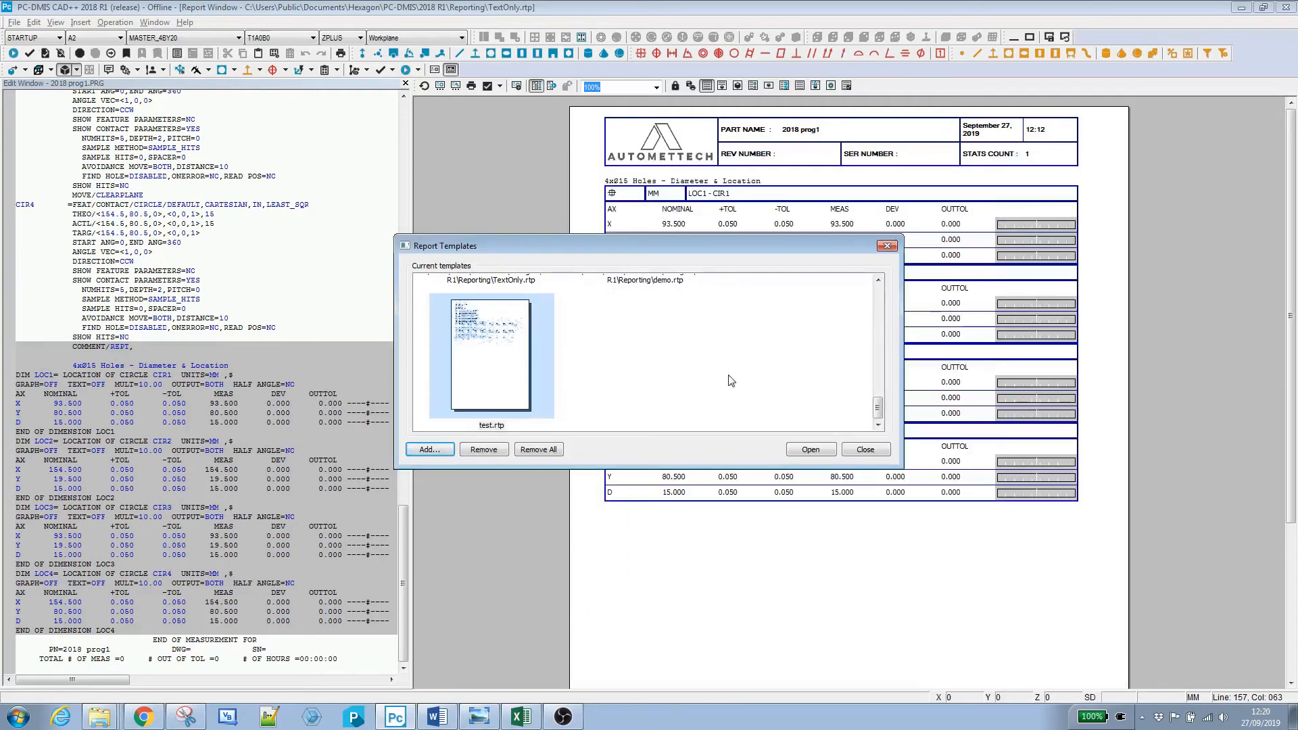
pyautogui.click(494, 355)
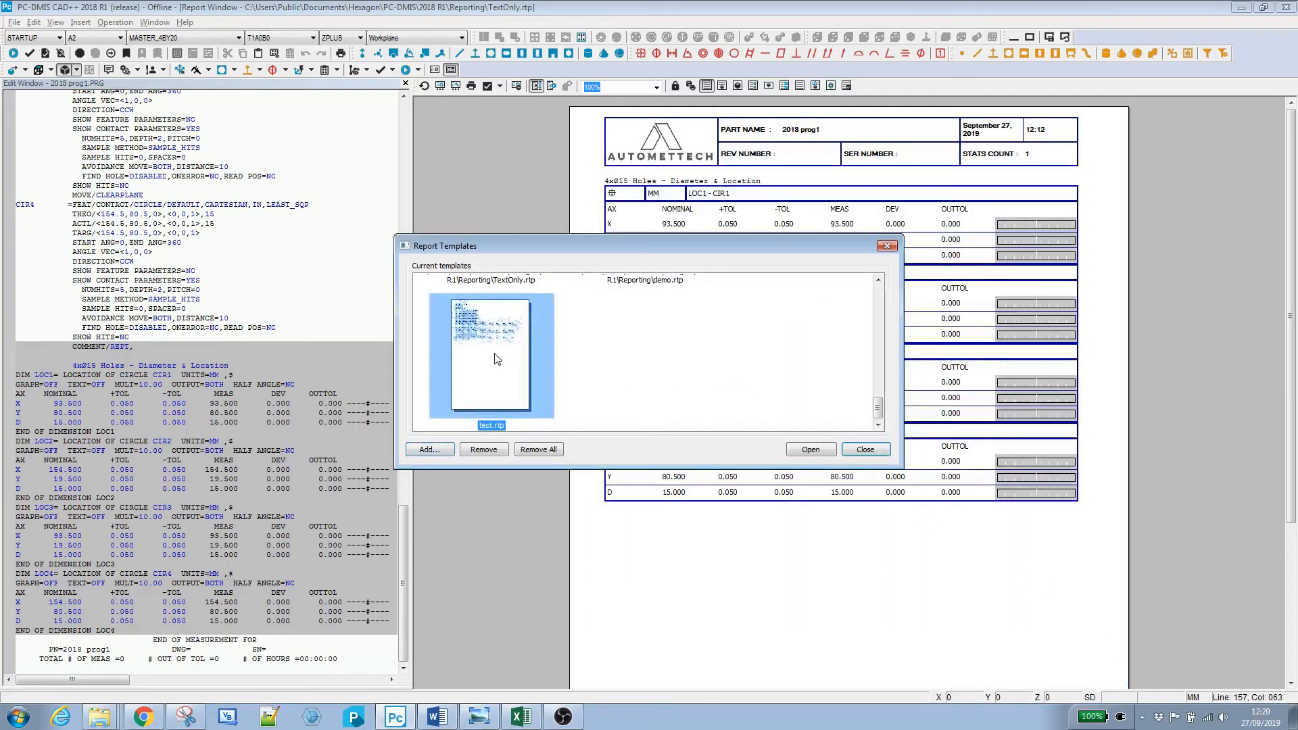
pyautogui.click(808, 450)
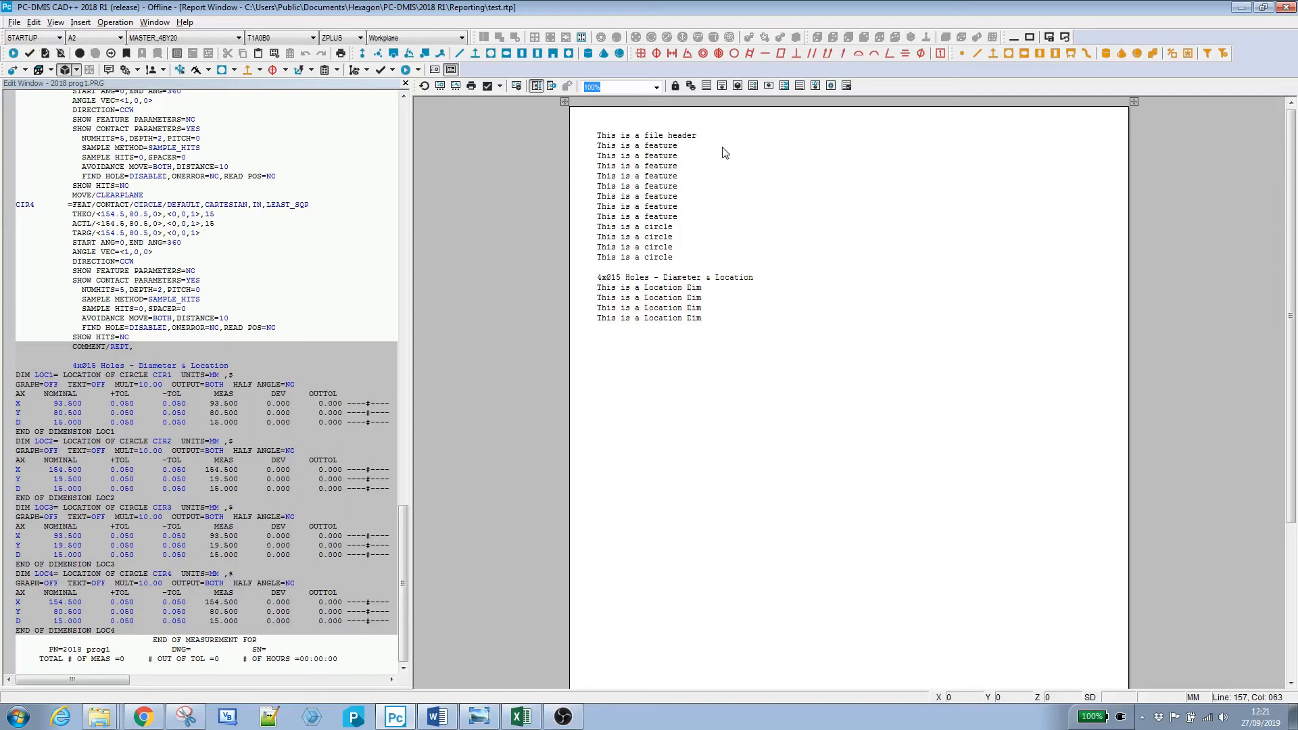
# Compare the measurement program's file header, features, circles and location dimensions with the matching text lines in the custom report
pyautogui.moveTo(404, 570); pyautogui.dragTo(401, 160)
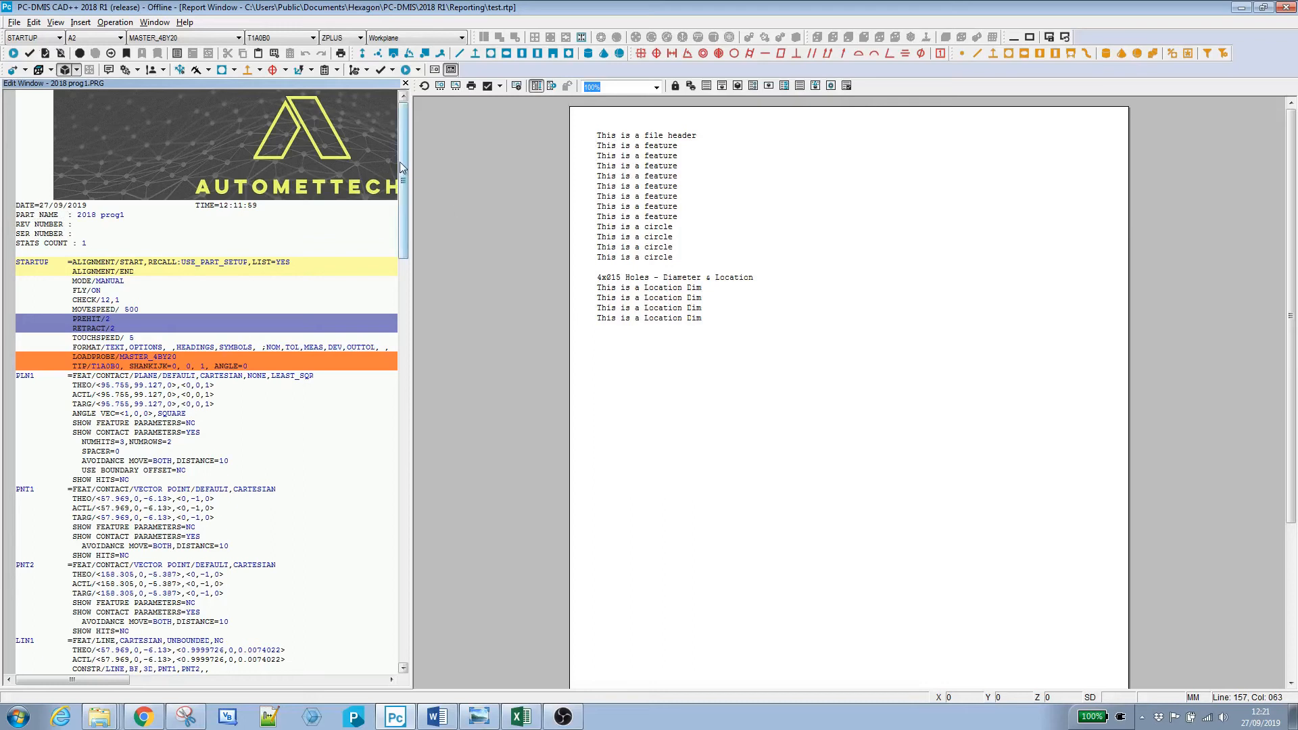
pyautogui.moveTo(399, 165); pyautogui.dragTo(404, 231)
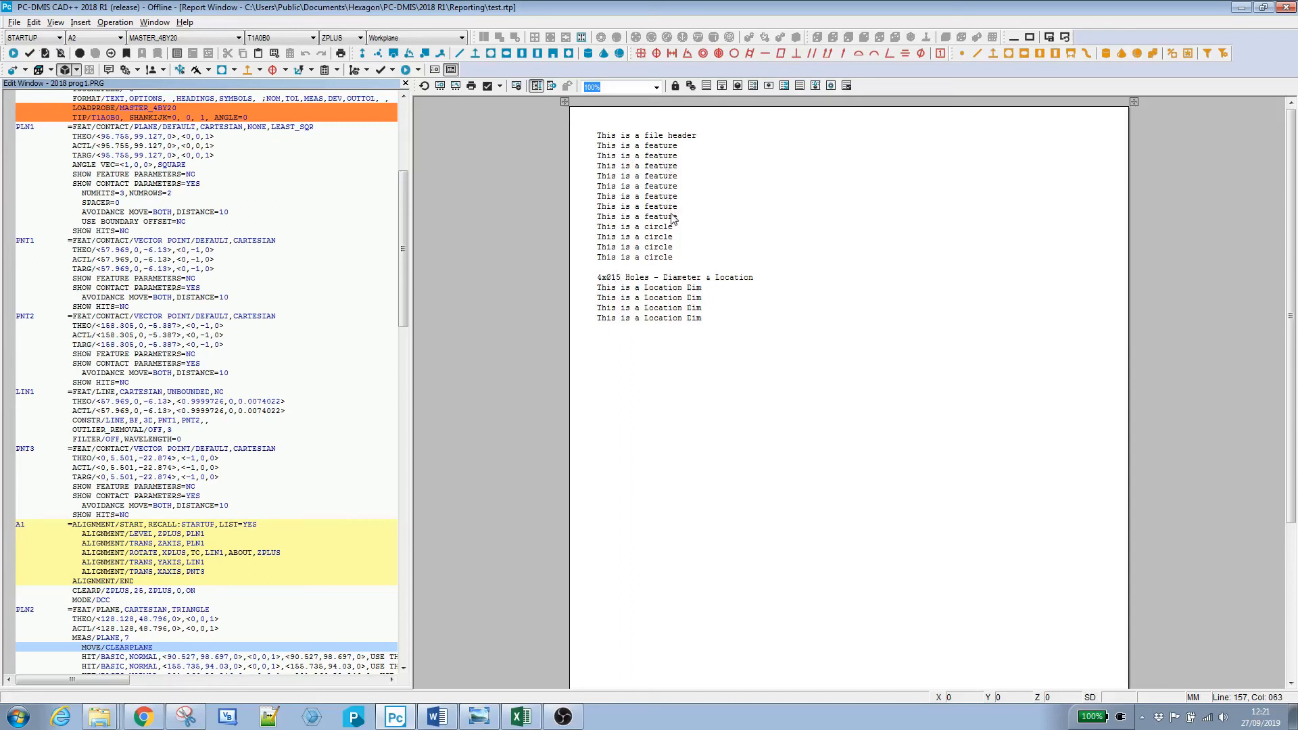
pyautogui.moveTo(402, 238); pyautogui.dragTo(408, 281)
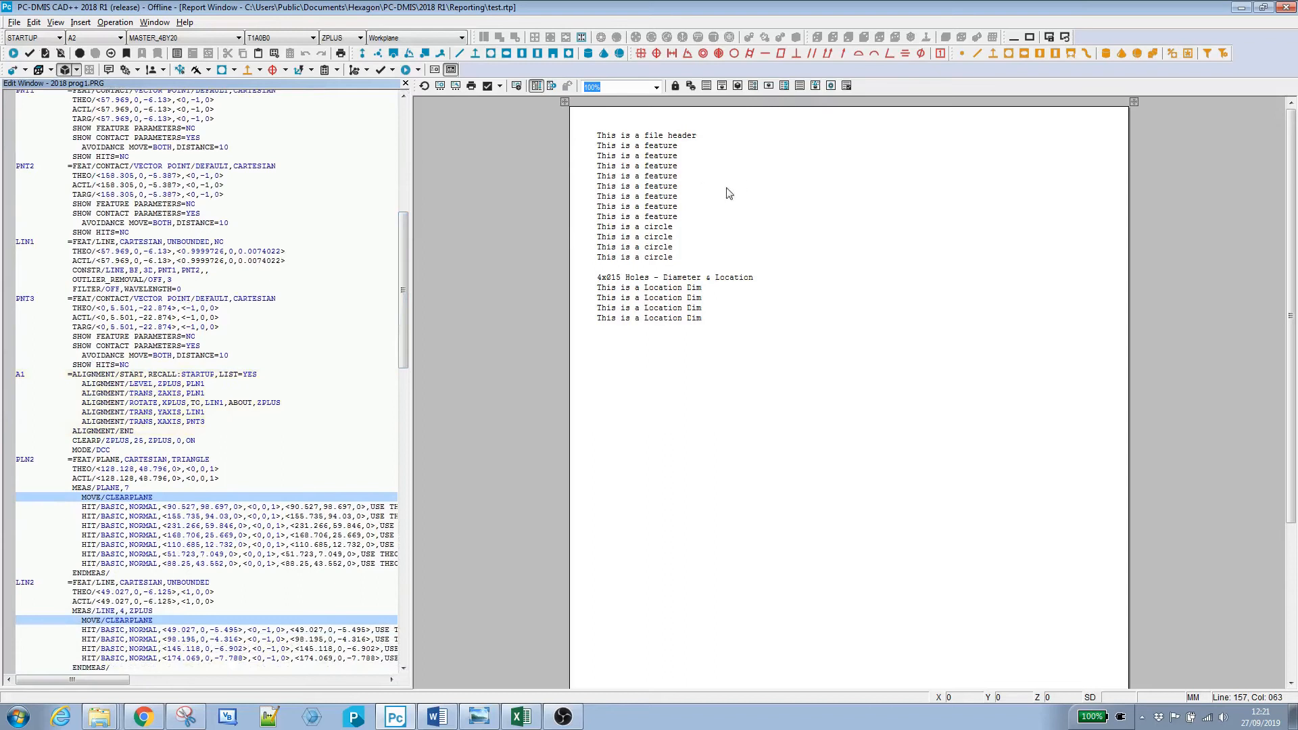
pyautogui.moveTo(400, 306); pyautogui.dragTo(403, 372)
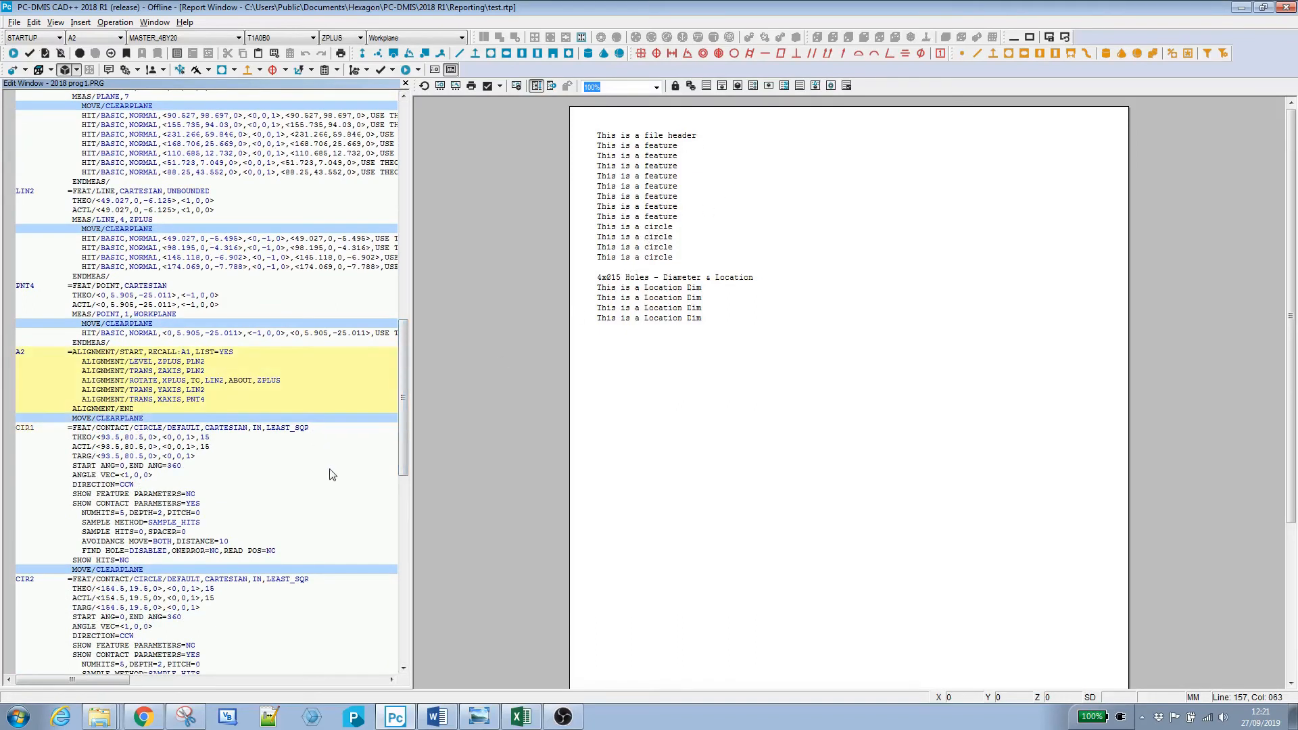
pyautogui.moveTo(404, 393); pyautogui.dragTo(405, 452)
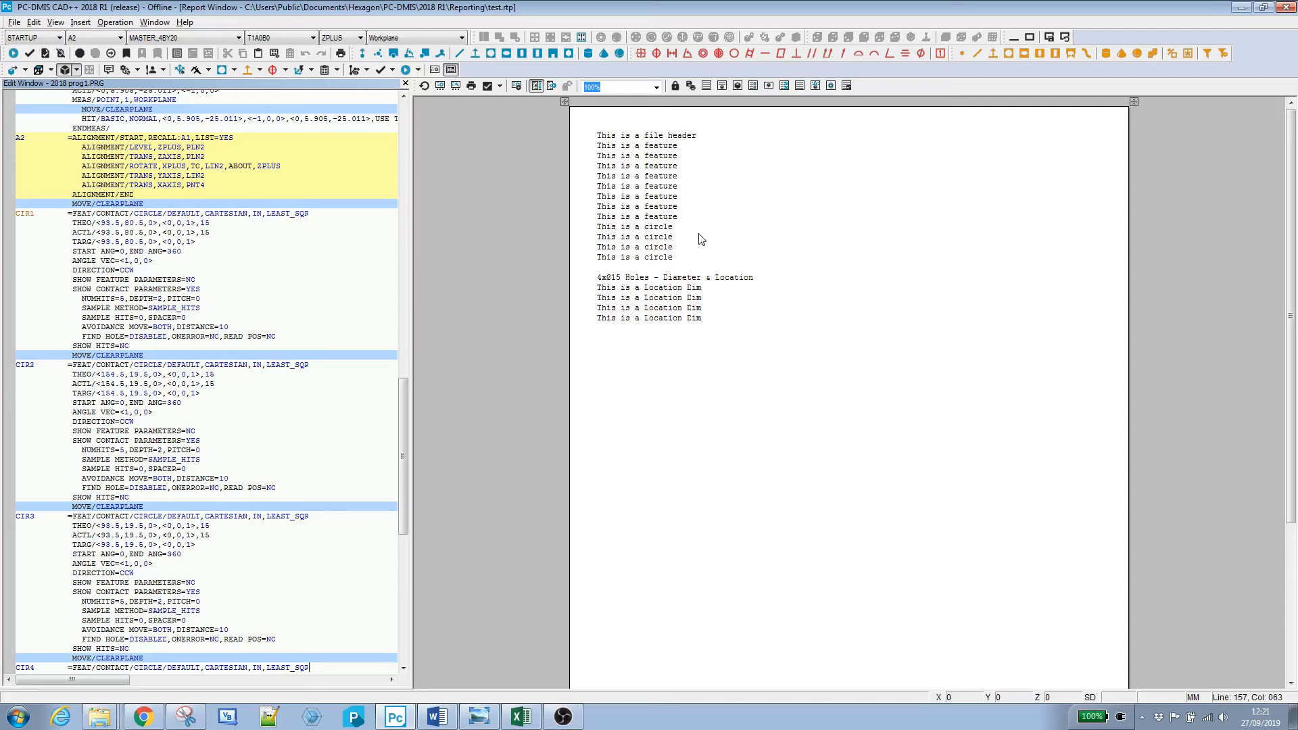
pyautogui.moveTo(404, 409); pyautogui.dragTo(407, 489)
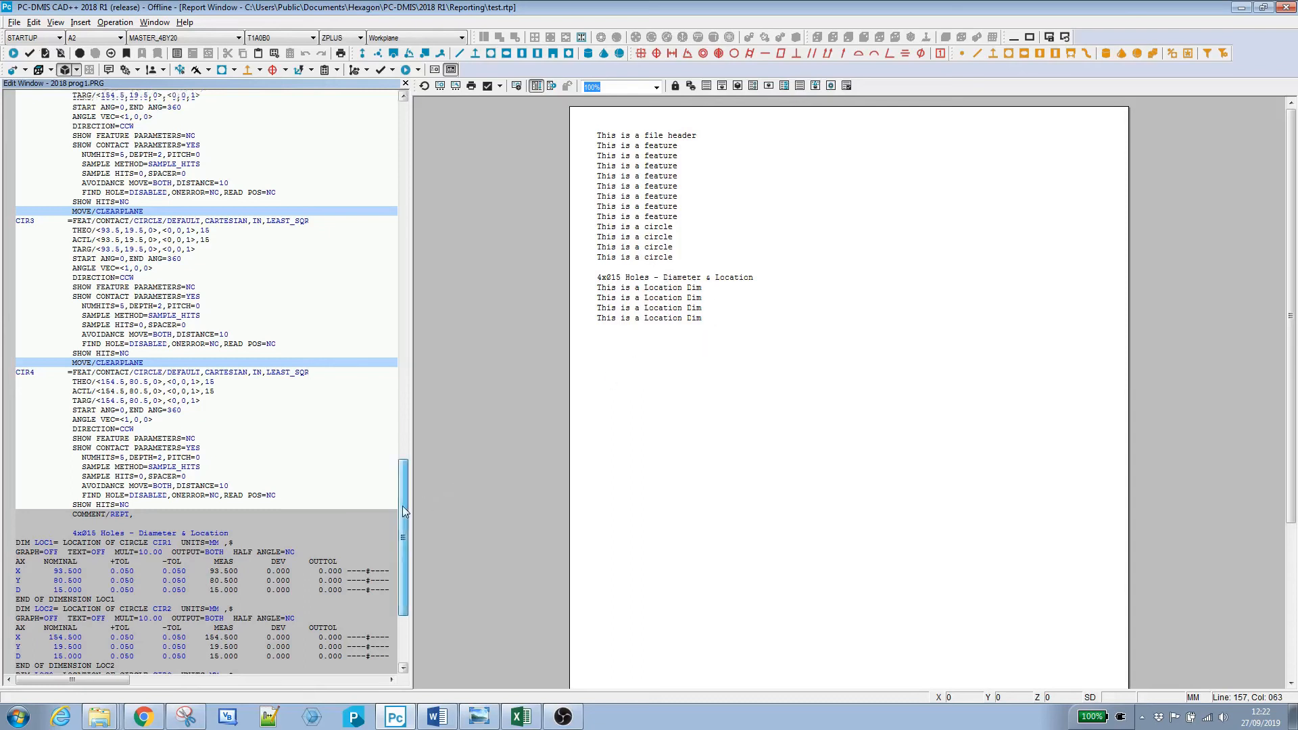
pyautogui.moveTo(403, 505); pyautogui.dragTo(404, 571)
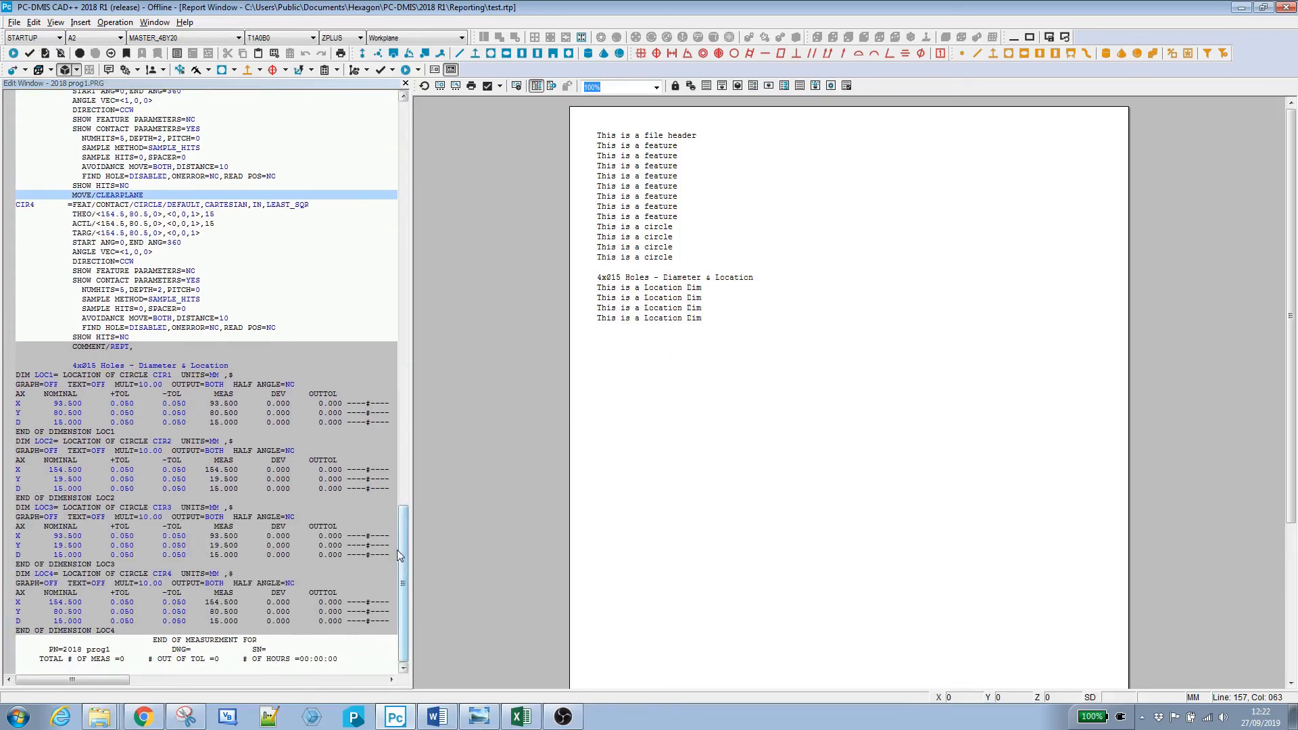
pyautogui.moveTo(396, 554); pyautogui.dragTo(392, 413)
pyautogui.moveTo(403, 526); pyautogui.dragTo(419, 449)
# Switch the report from the custom test template to the standard TextOnly template
pyautogui.click(727, 318)
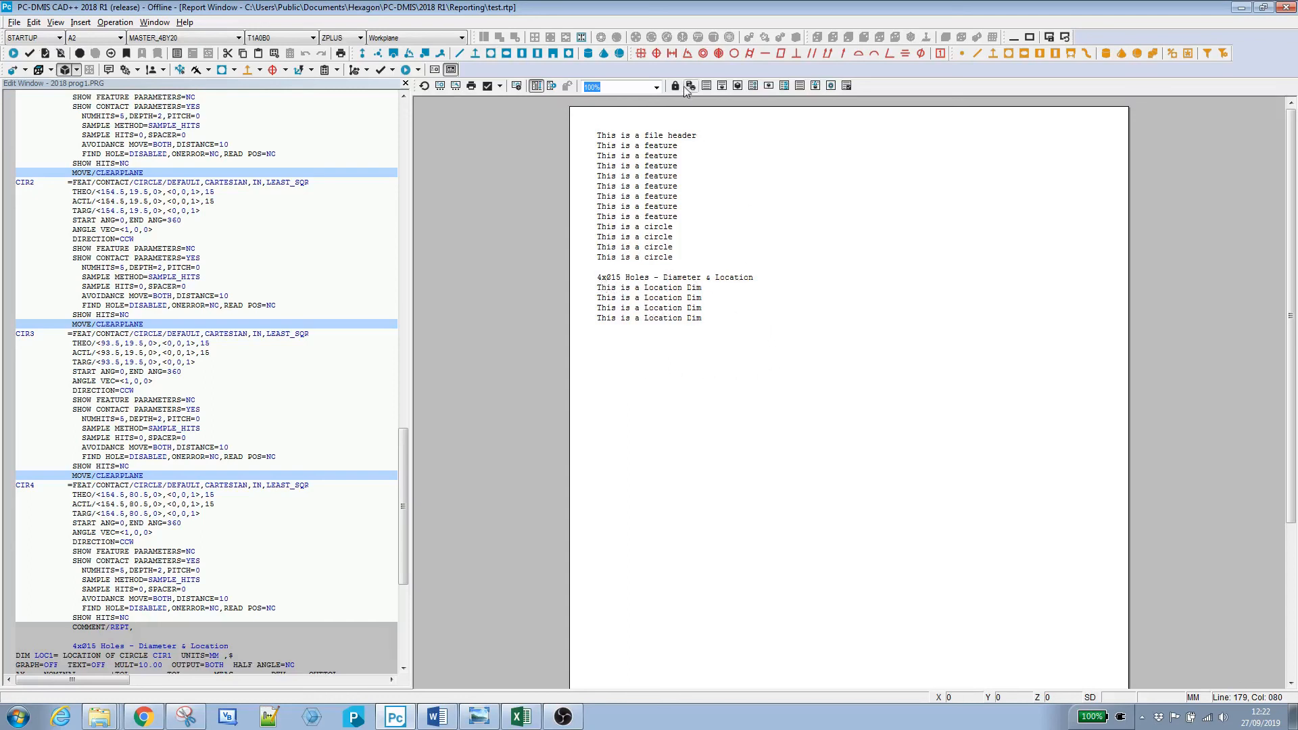
pyautogui.click(709, 86)
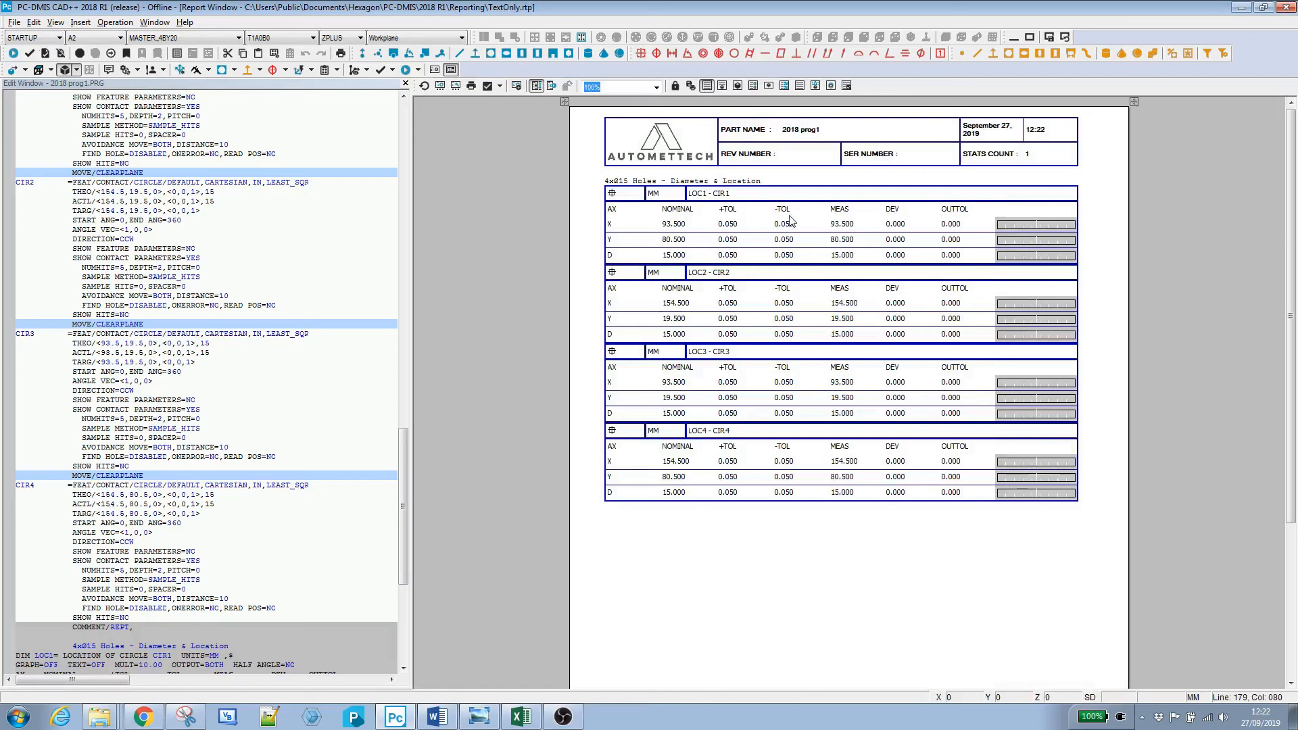